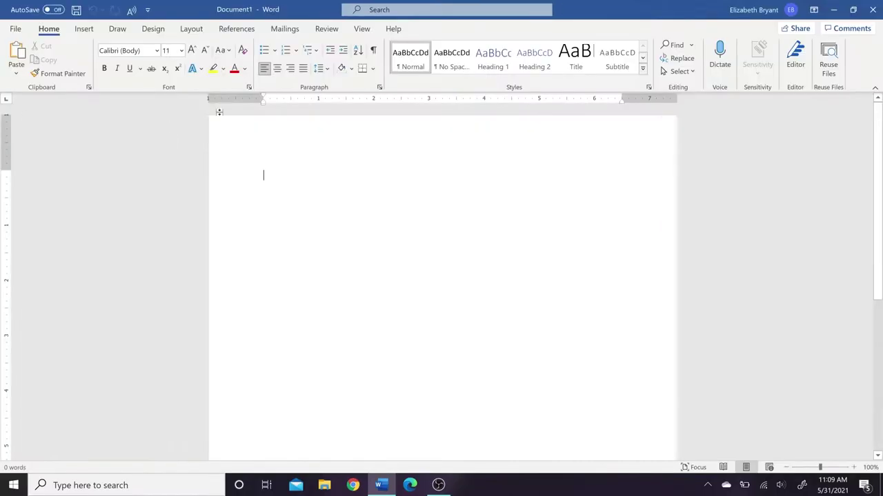
Set the font size to 14 in the blank document
scroll(298, 179, "up", 3)
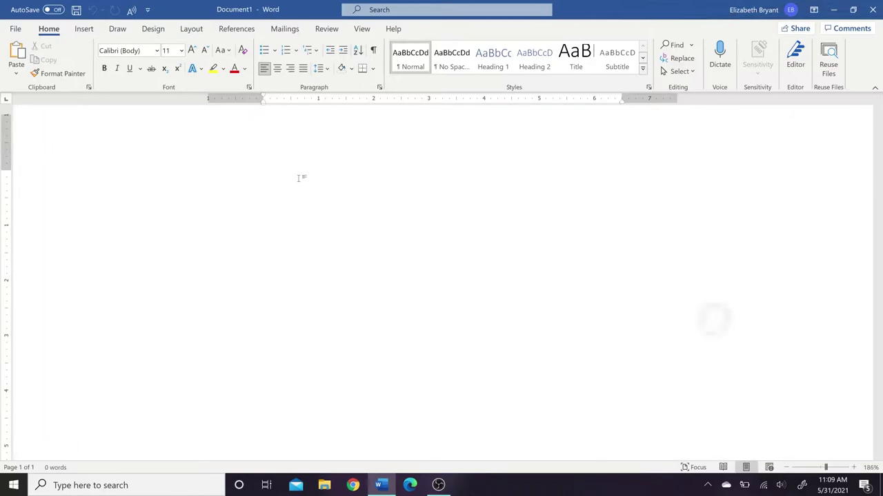
left_click(57, 155)
left_click(122, 232)
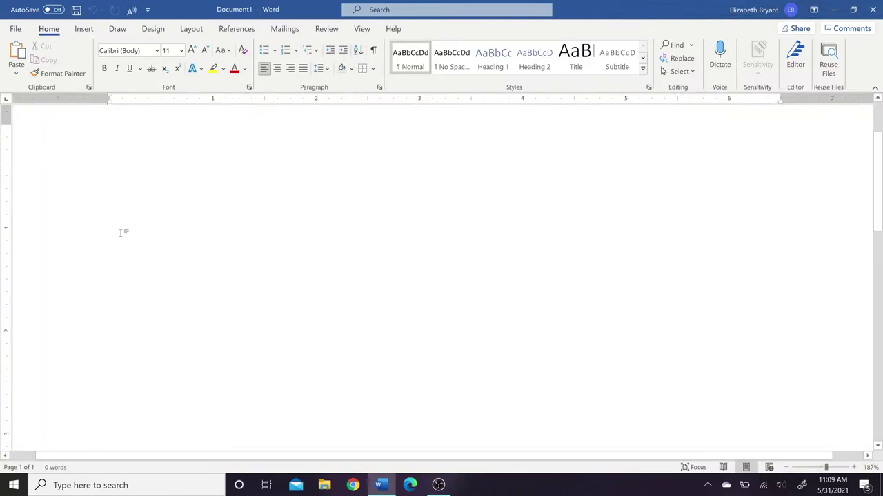
left_click(191, 50)
left_click(192, 50)
left_click(191, 49)
left_click(191, 49)
left_click(204, 51)
left_click(204, 51)
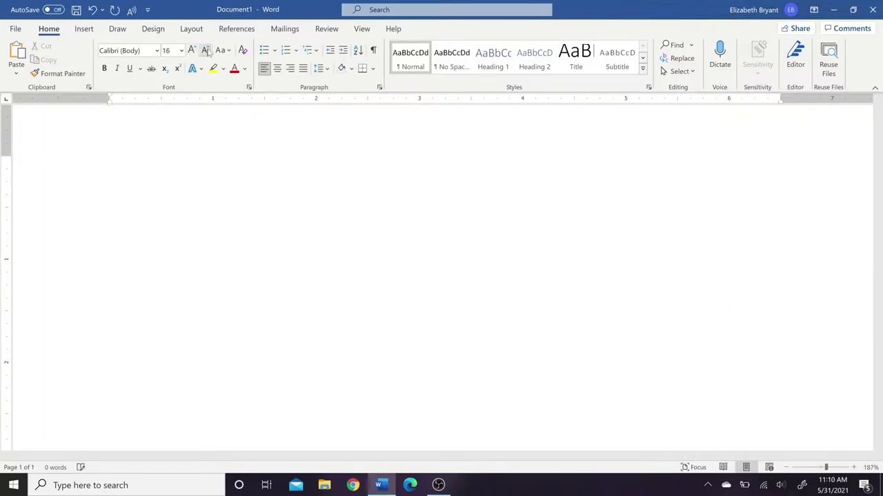
Write "Parents don't have to be perfect" and, on a new line below, "They just have to be good"
type("Parents don't have to be perfect")
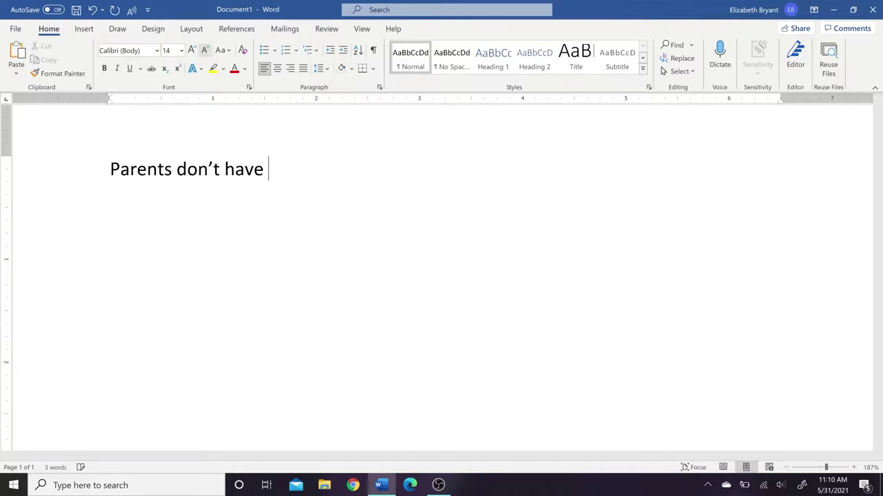
type(",")
key("BackSpace")
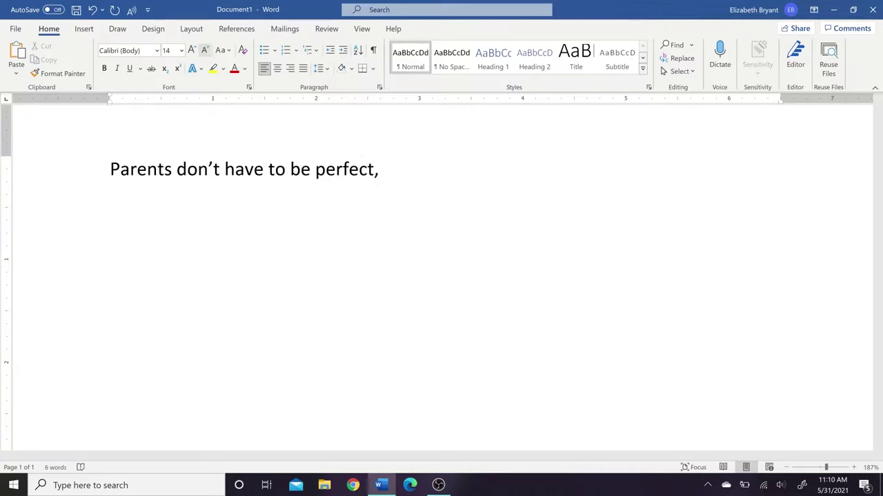
key("Return")
type("They just ha")
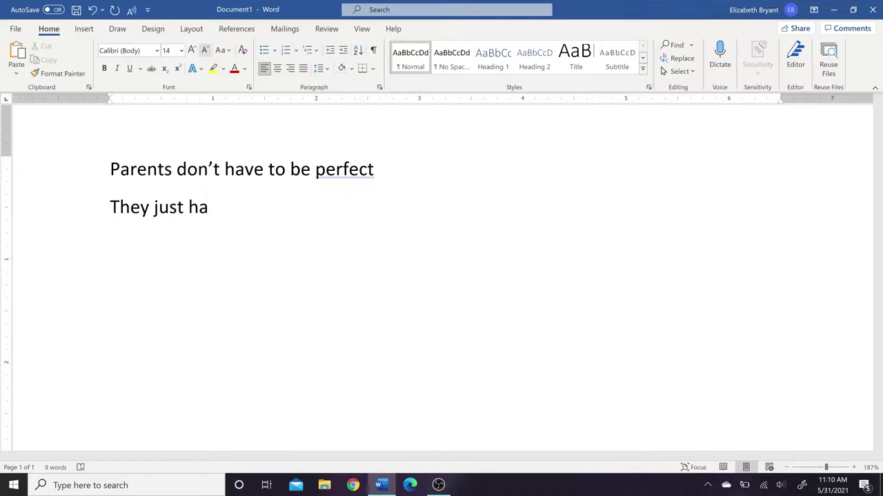
type("ve to be good")
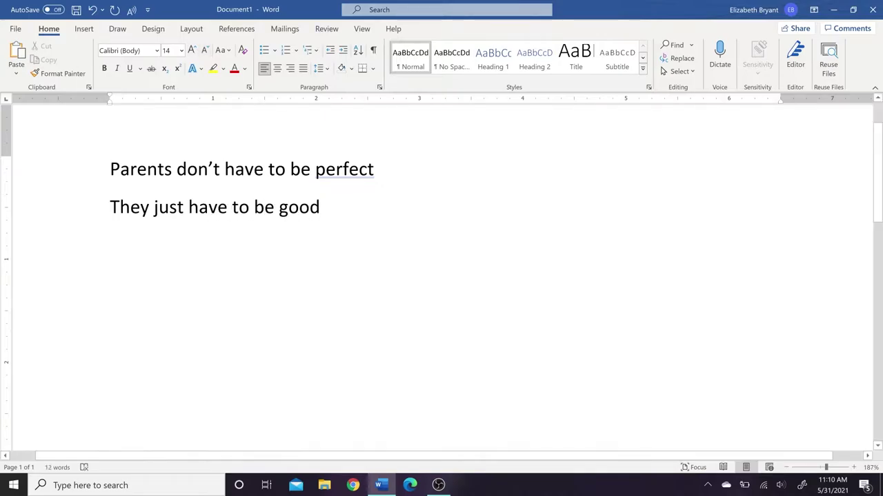
Add a blank line above the first verse line and highlight the word "good" in yellow
key("ctrl+a")
left_click(420, 262)
left_click(110, 169)
key("Return")
double_click(307, 245)
left_click(364, 228)
Write "Here is a secret not well understood" on the blank first line
left_click(110, 169)
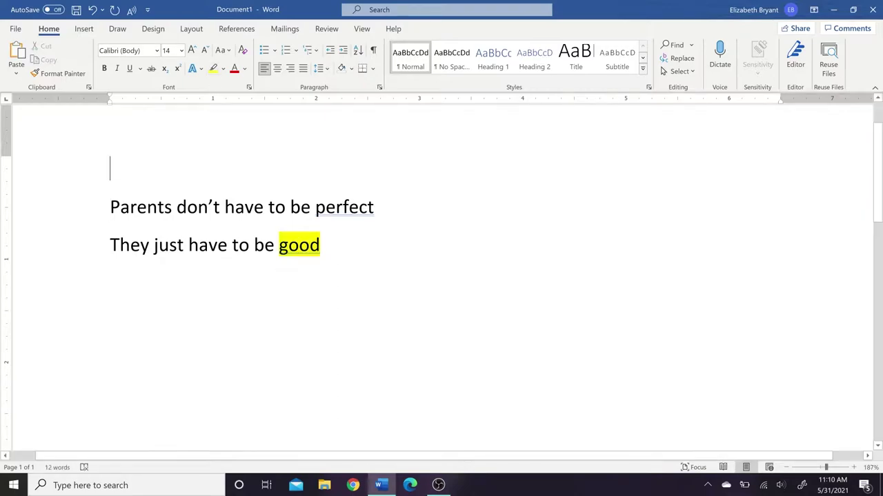
type("Here is a ")
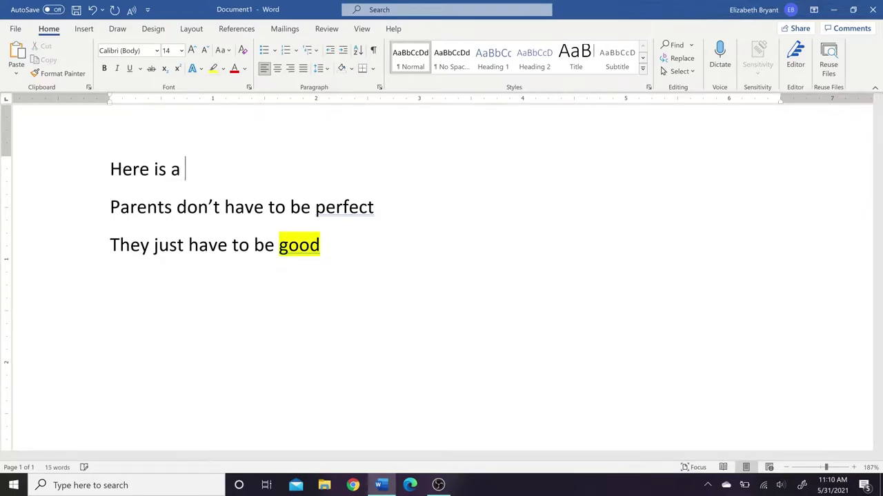
type("secret not well understood")
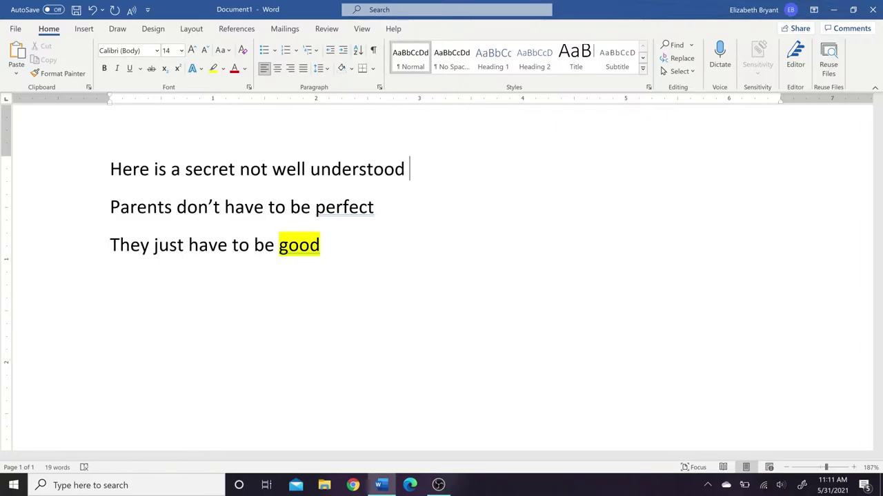
Highlight the word "understood" at the end of the first line in yellow
left_click_drag(406, 169, 311, 169)
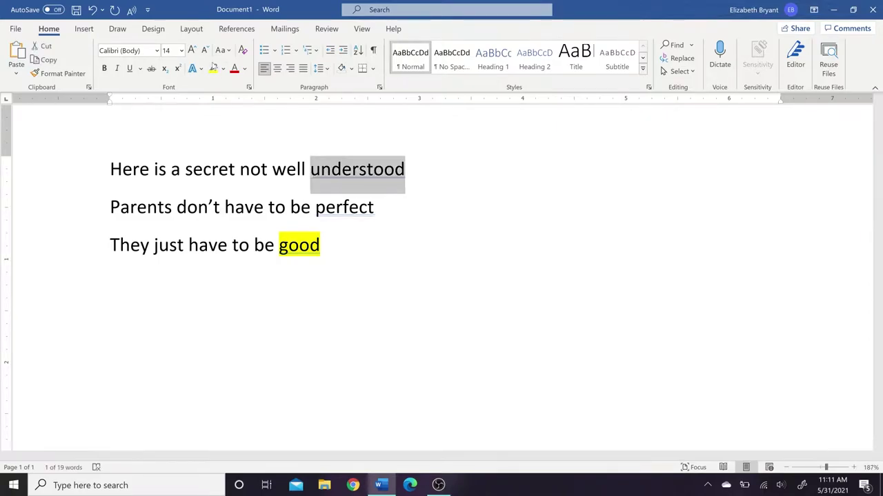
left_click(213, 69)
left_click(374, 208)
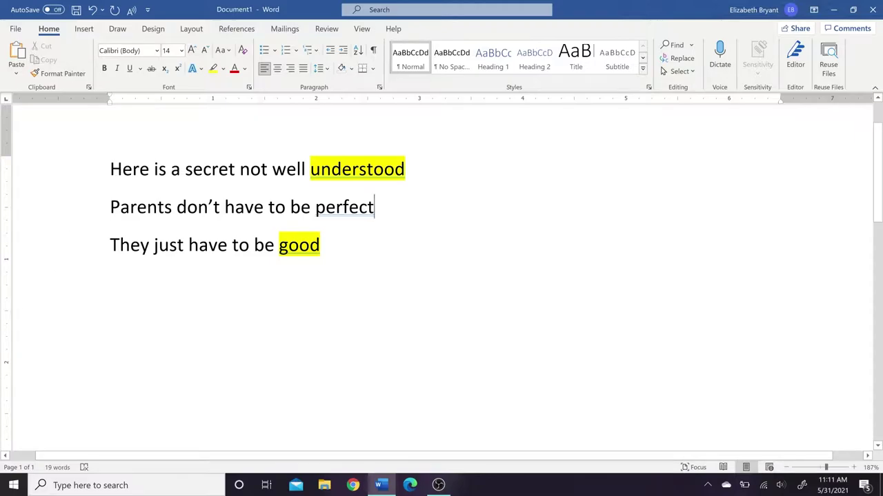
Try replacing "have" with "try" in the line "They just have to be good"
left_click(227, 245)
key("BackSpace")
key("BackSpace")
key("BackSpace")
key("BackSpace")
type("try")
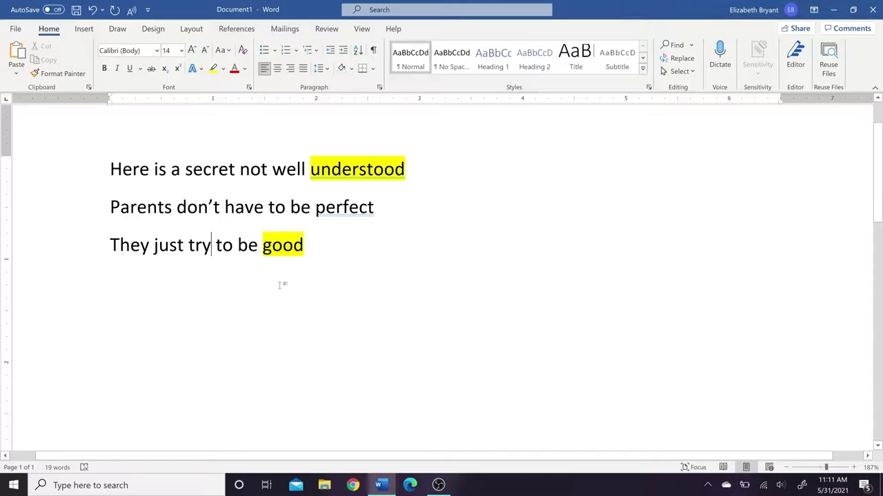
Undo the wording change in the last verse line
key("ctrl+z")
key("ctrl+z")
left_click(401, 240)
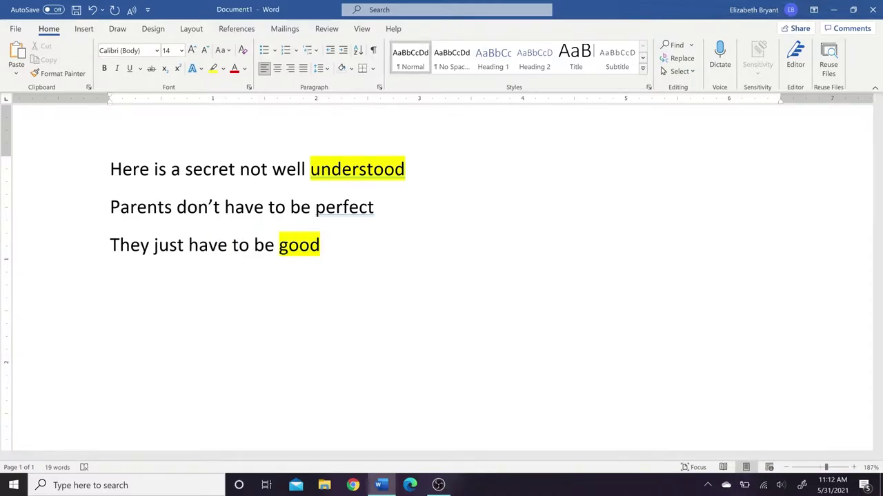
Insert blank lines above the verse and note the rhyming words "Could should" on the first one
key("Return")
scroll(373, 244, "up", 2)
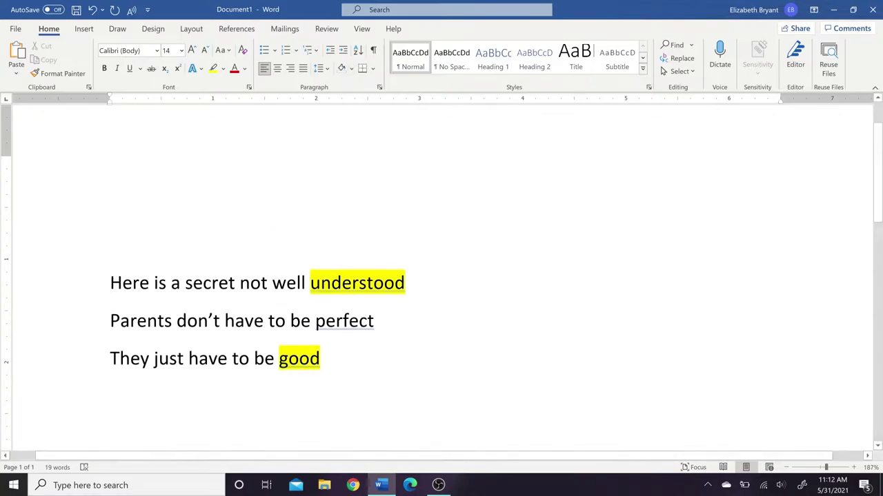
left_click(185, 167)
type("could shoud")
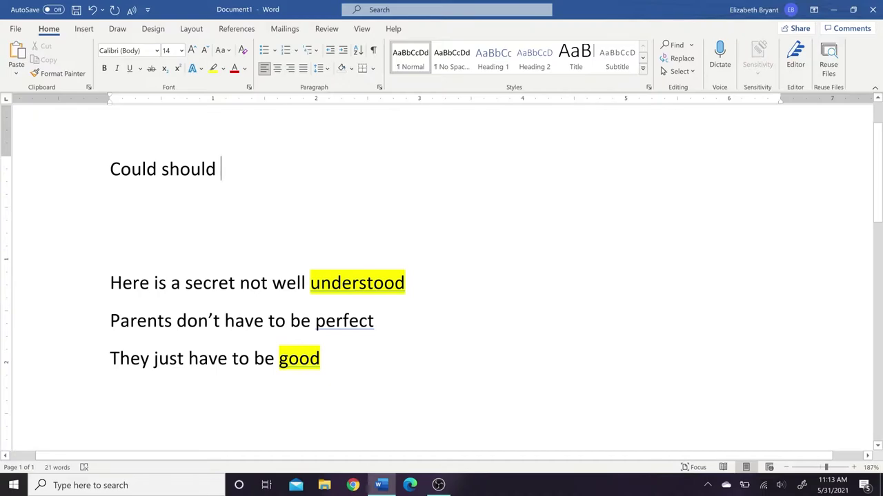
Search the web for "word hippo" and open the WordHippo site in the browser
left_click(193, 492)
type("word hippo")
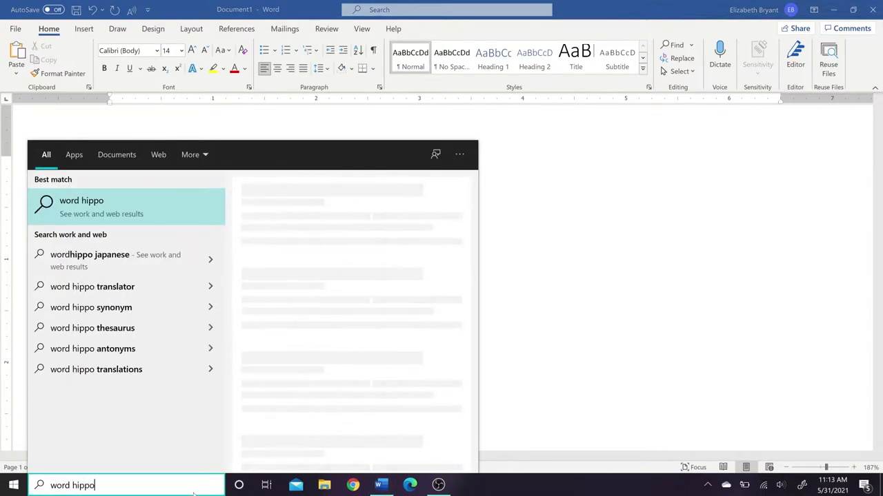
key("Return")
left_click(610, 142)
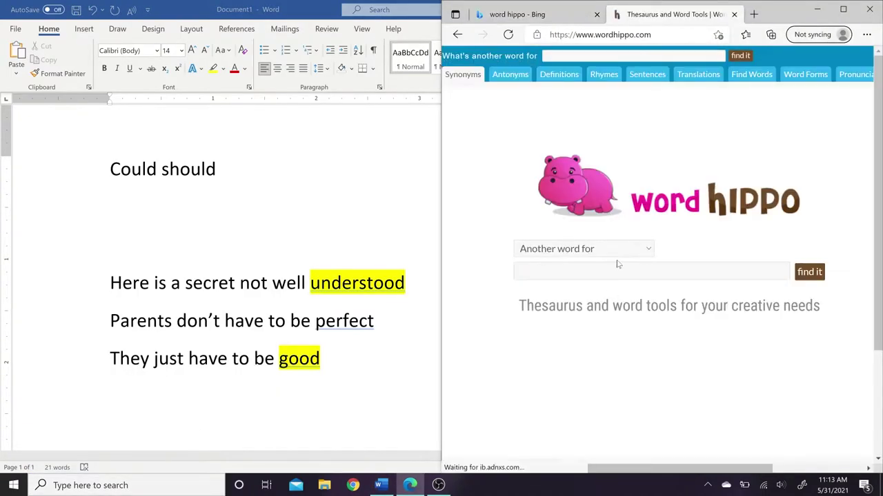
Set the word search to Rhymes with and look up "perfect"
left_click(618, 249)
scroll(659, 167, "down", 1)
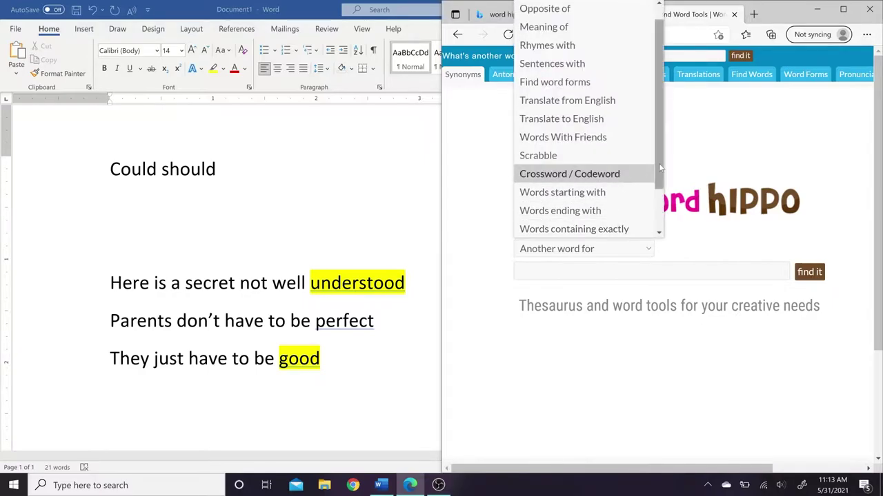
left_click(547, 45)
type("perfect")
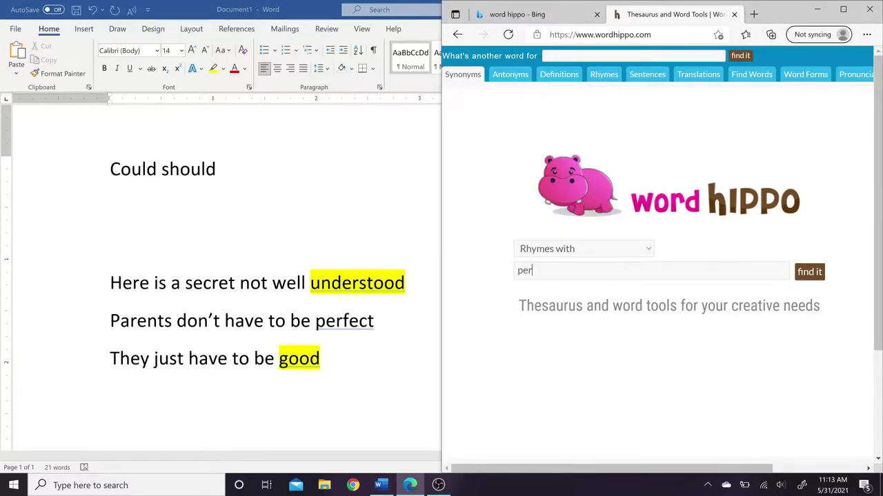
key("Return")
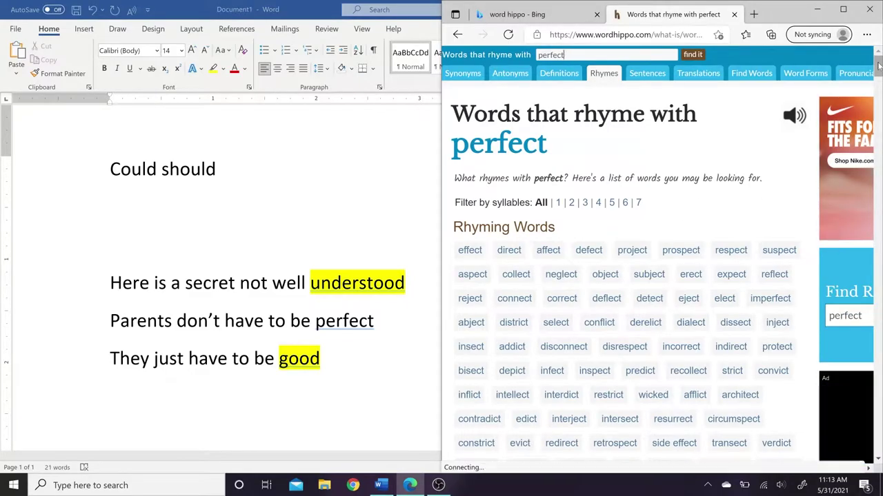
Look through the enlarged list of words rhyming with "perfect", and return to the Word document
scroll(685, 214, "down", 15)
left_click_drag(880, 164, 870, 59)
double_click(777, 10)
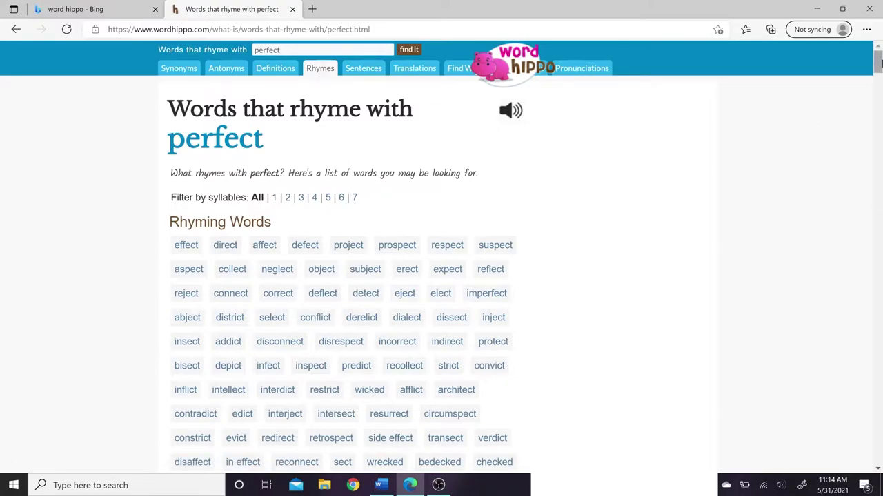
mouse_move(439, 485)
left_click_drag(877, 60, 877, 125)
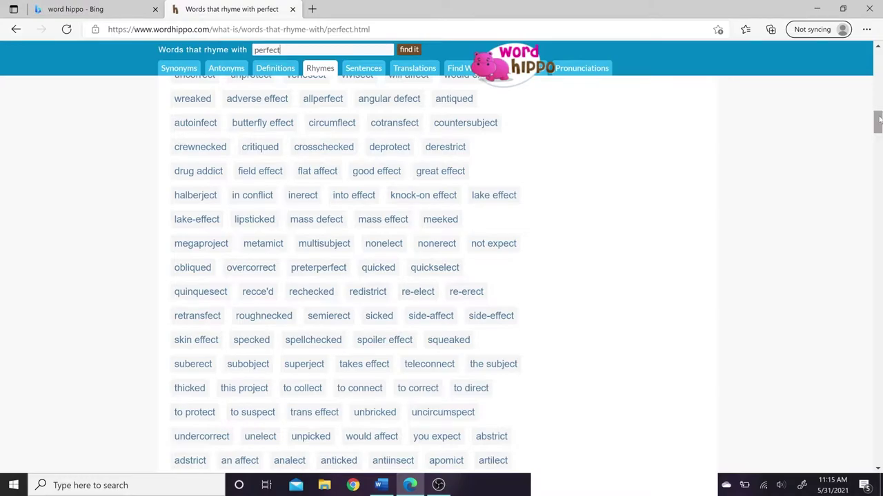
left_click(131, 10)
left_click(817, 9)
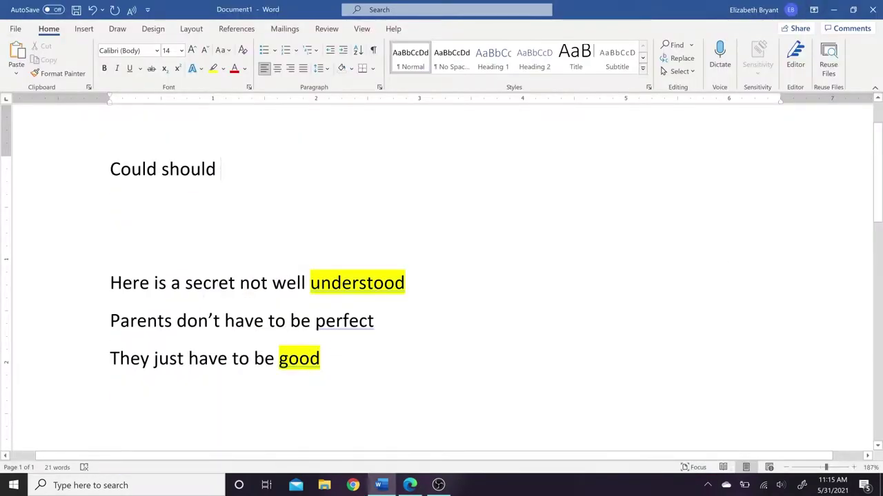
Write "I wanted to celebrate your anaversary" on the line below "Could should"
left_click(110, 206)
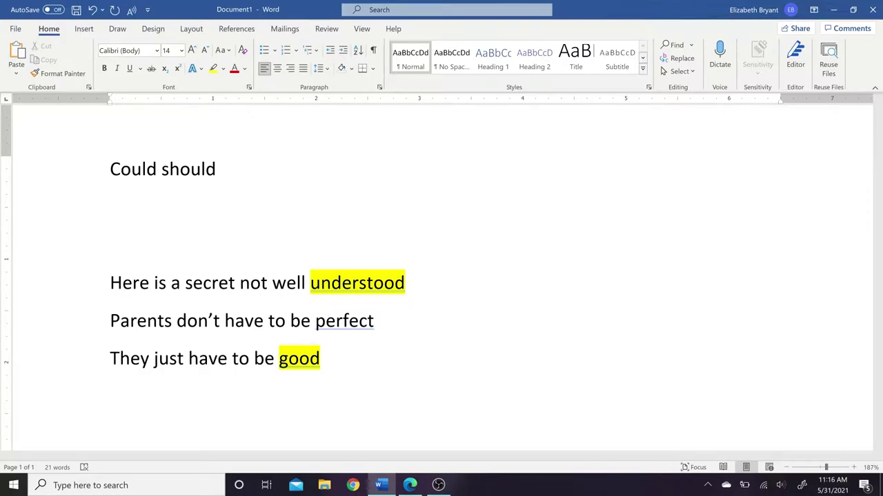
type("I w")
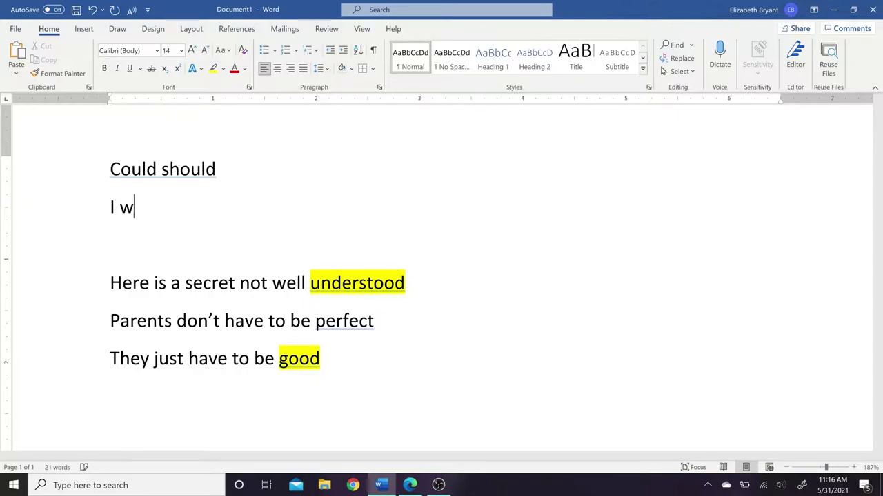
type("anted to celibrate your anaversary")
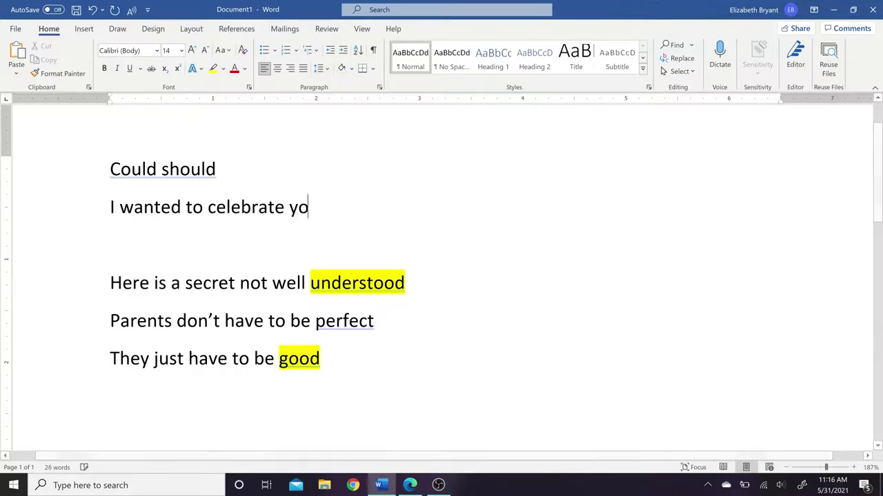
Add a new line below it reading "By celibrating all the heart that you"
key("Return")
type("By celibrating all")
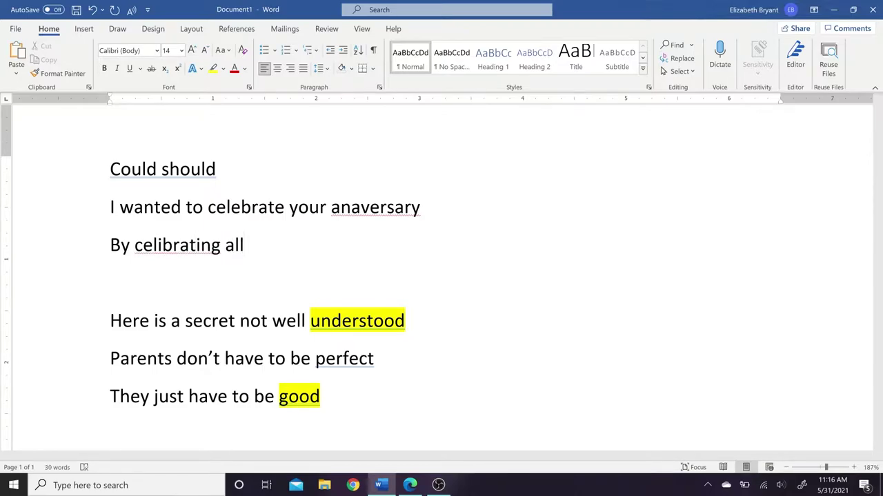
type(" the hea")
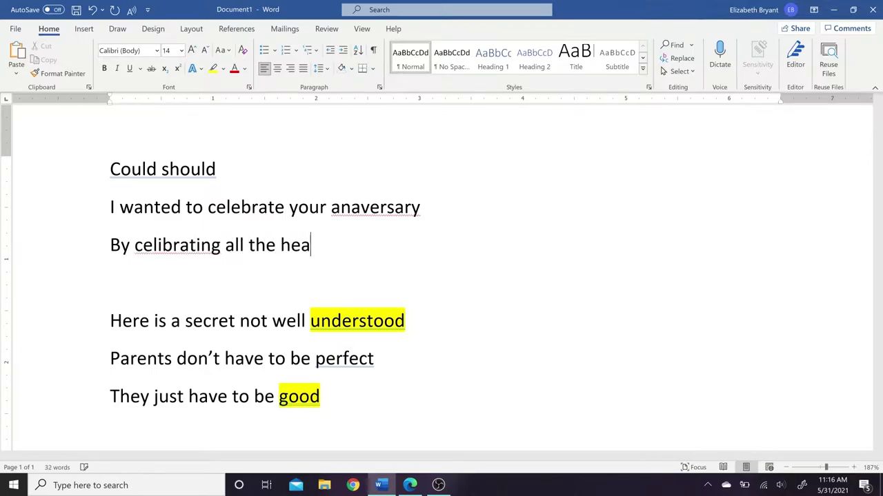
type("rt that you ")
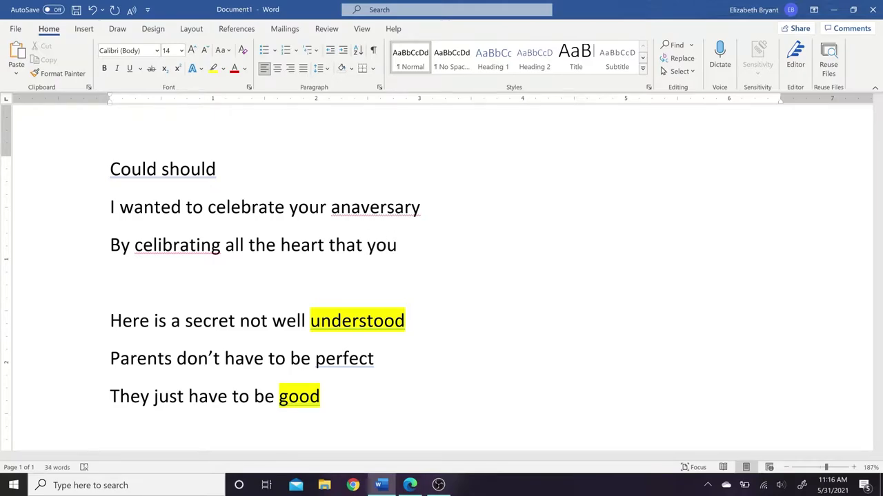
Replace "all the heart that you" with "the start of this family" in the line starting with "By celibrating"
type("br")
key("BackSpace")
key("BackSpace")
type("fmai")
key("BackSpace")
key("BackSpace")
key("BackSpace")
key("BackSpace")
key("BackSpace")
key("BackSpace")
key("BackSpace")
key("BackSpace")
key("BackSpace")
key("BackSpace")
key("BackSpace")
key("BackSpace")
key("BackSpace")
key("BackSpace")
key("BackSpace")
key("BackSpace")
key("BackSpace")
key("BackSpace")
key("BackSpace")
key("BackSpace")
type("the start of this family")
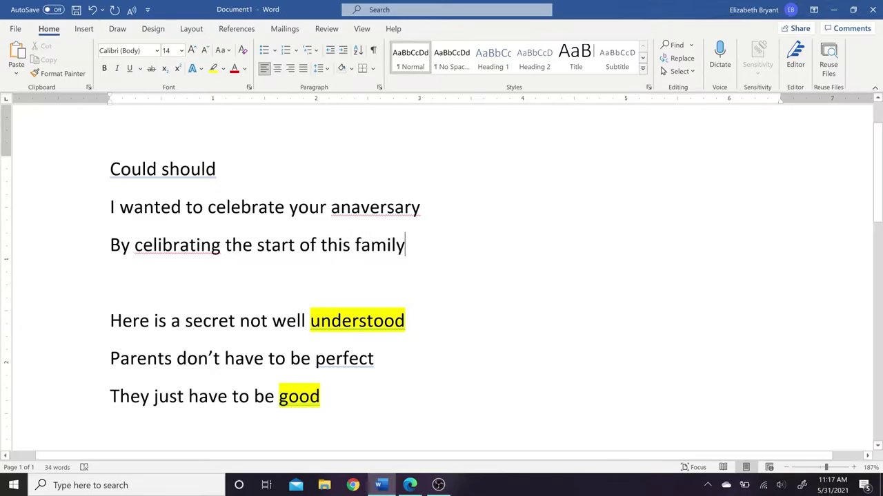
Correct the misspelled words to "anniversary" and "celebrating" using the spelling suggestions
right_click(352, 207)
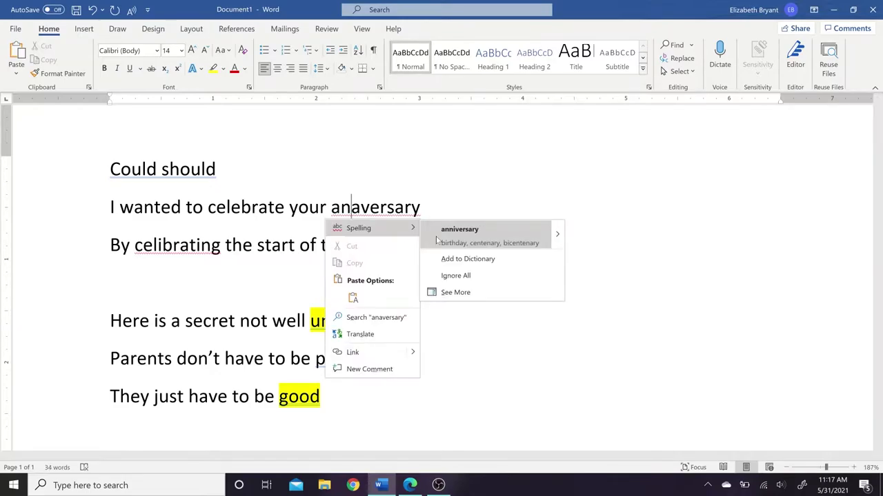
left_click(455, 229)
right_click(173, 243)
left_click(256, 262)
right_click(336, 212)
key("Escape")
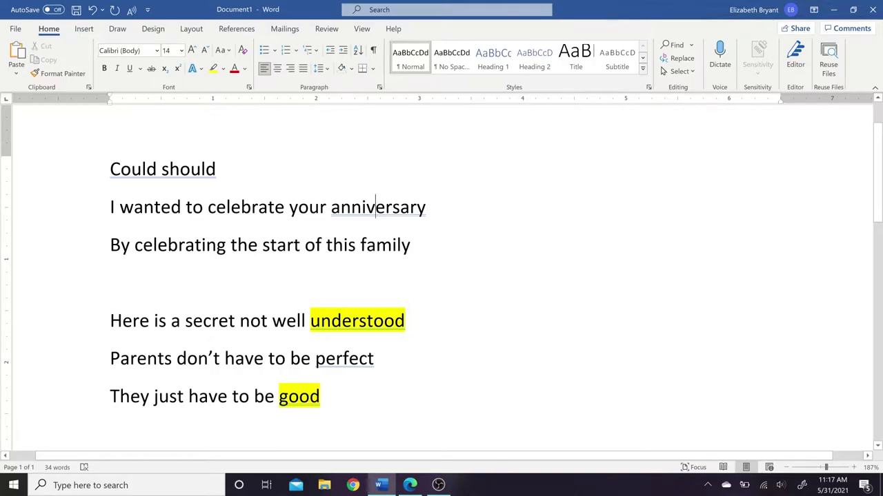
Remove "By" from the start of the "celebrating the start of this family" line and add a blank line below it
key("BackSpace")
key("BackSpace")
key("BackSpace")
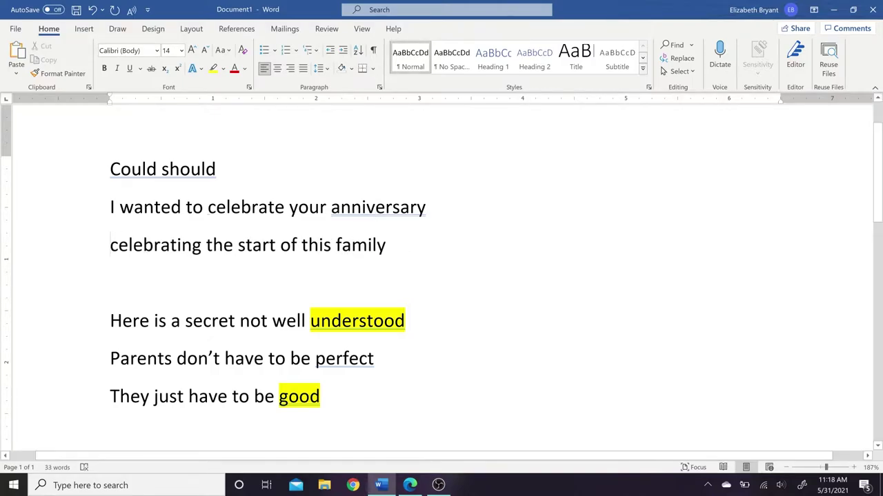
key("Return")
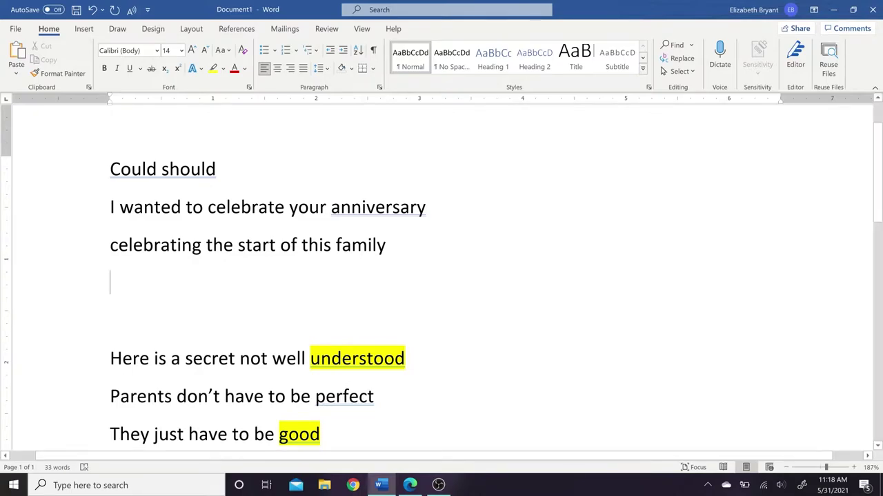
Append the counts 10, 7 and 6 to the lines ending in "understood", "perfect" and "good" respectively
left_click(209, 207)
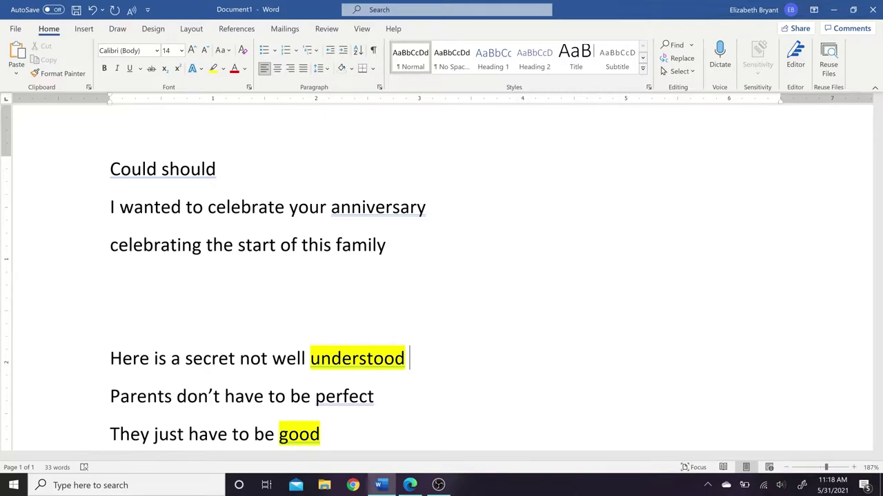
type("10")
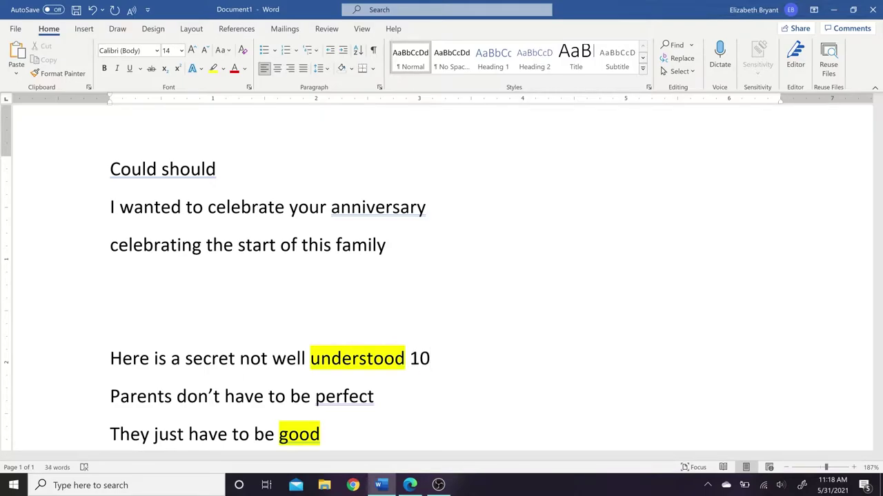
left_click(378, 398)
type("7")
left_click(322, 435)
type("6")
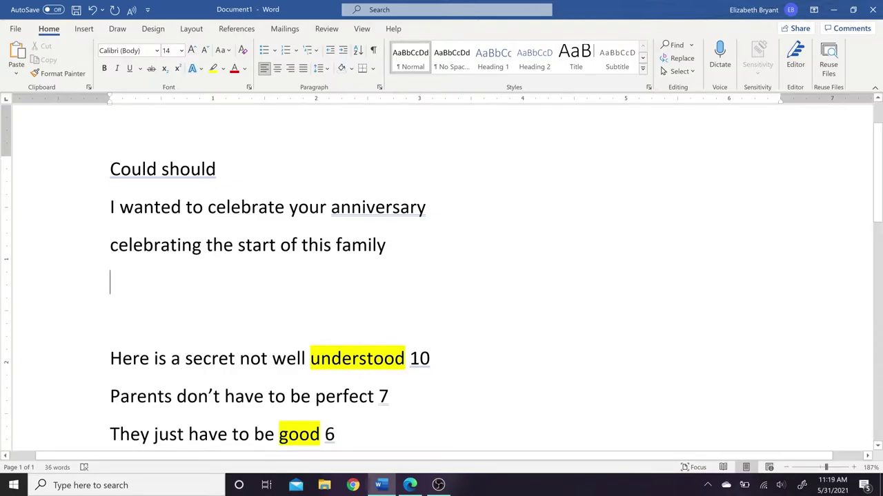
Change the count at the end of the "Parents don't have to be perfect" line to 8
left_click(390, 397)
key("BackSpace")
type("8")
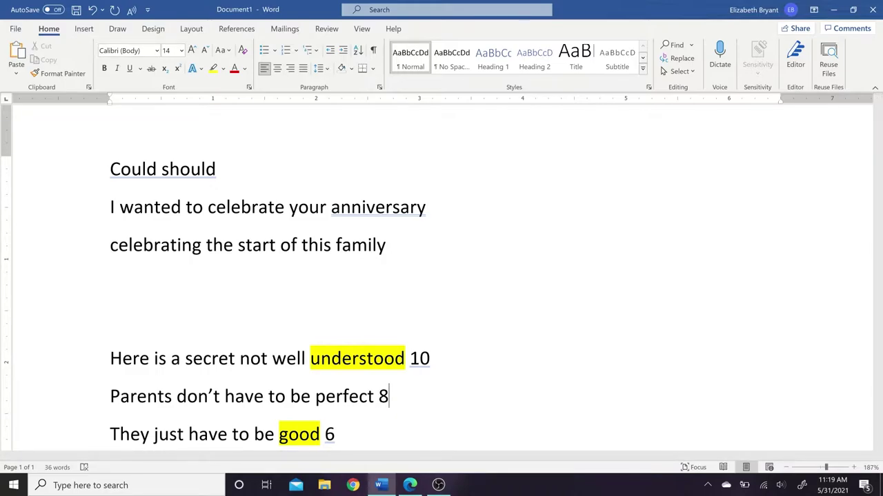
left_click(220, 397)
key("BackSpace")
key("BackSpace")
type("'t")
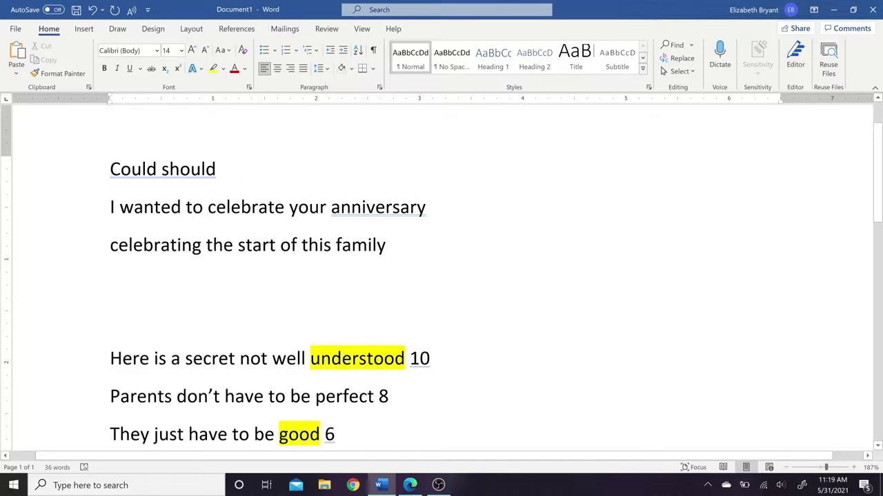
Below the "celebrating the start of this family" line, leave a blank line and write "I know sometimes you worry if you did everything right"
left_click(386, 245)
key("Return")
key("Return")
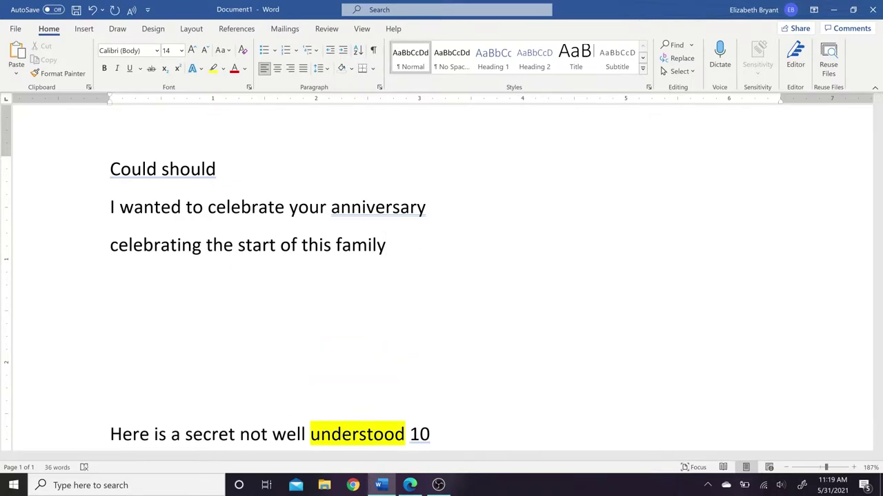
type("I know sometimes ")
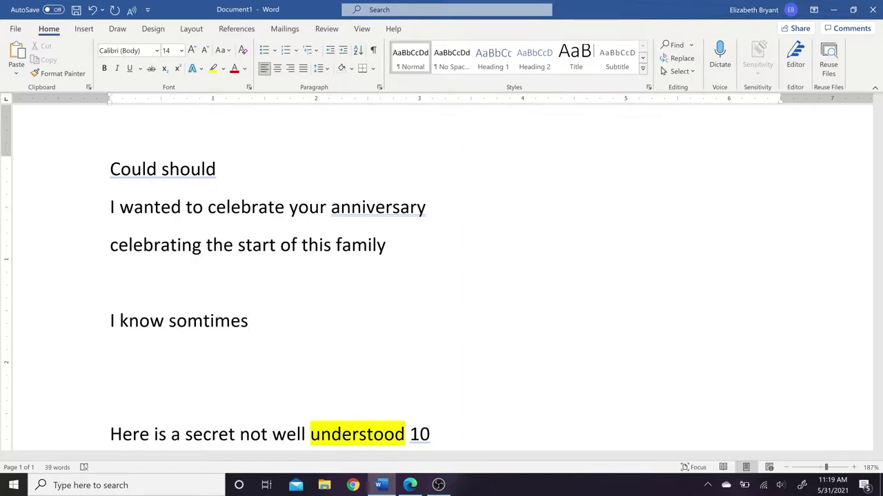
type("you worry ")
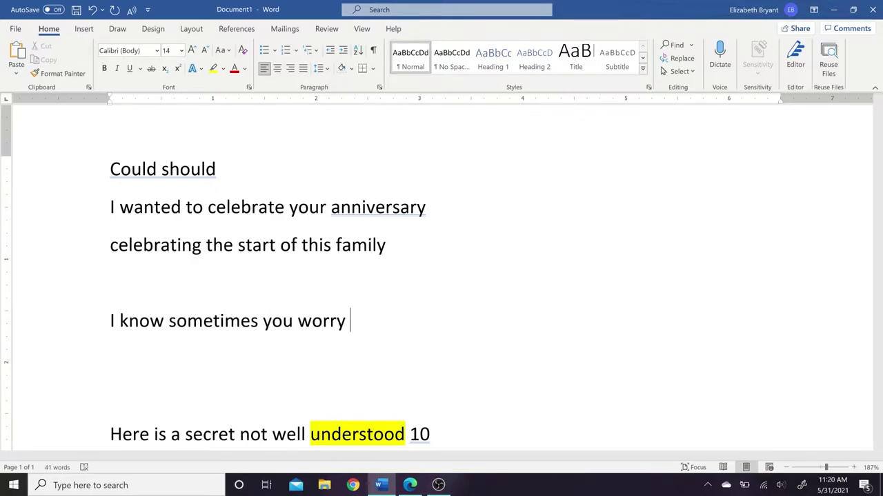
type("if you did everythin")
key("BackSpace")
key("BackSpace")
type("hing right")
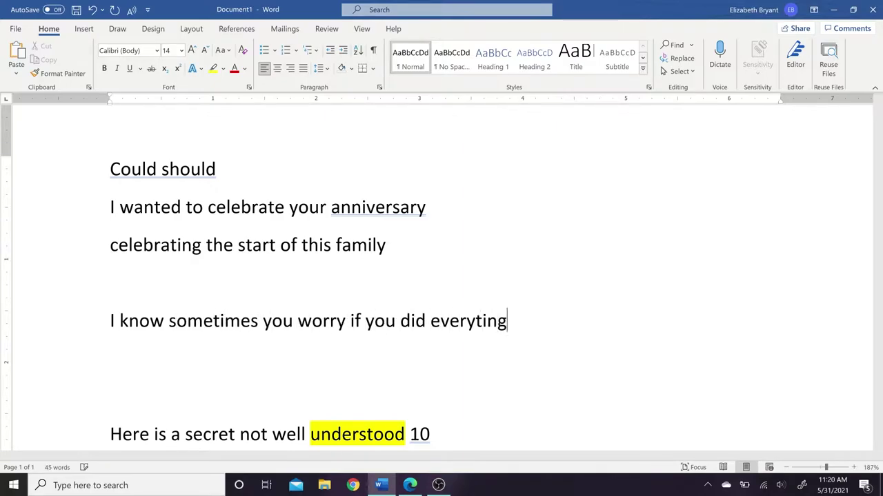
Add the rhyming line "I know sometimes we can give you a bit of a fright" below it
key("Return")
type("I kno")
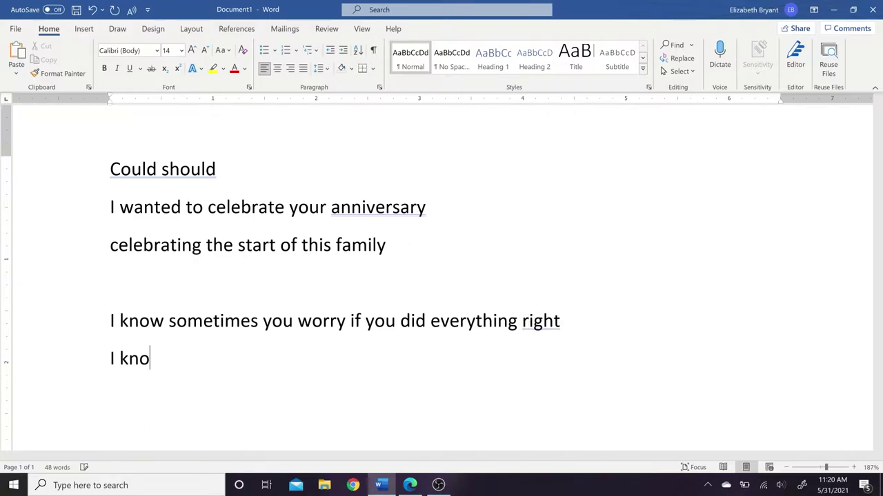
type("w sometimes we can give you a bi")
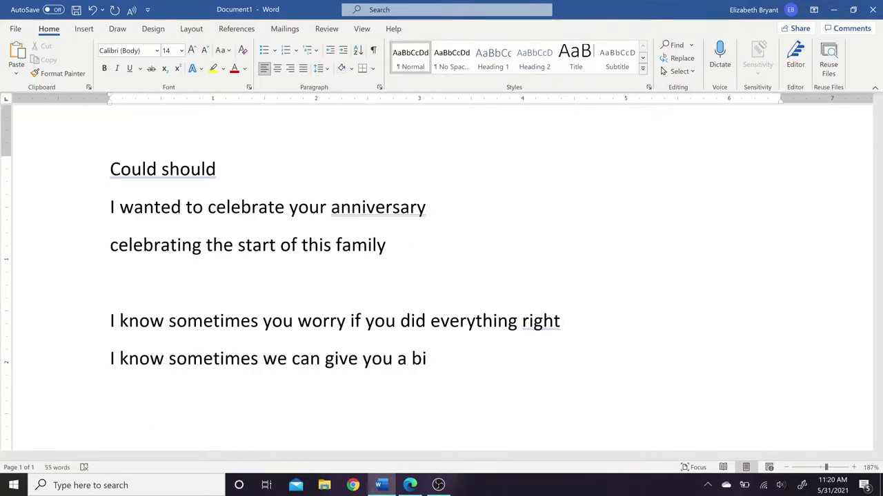
type("t of a fright")
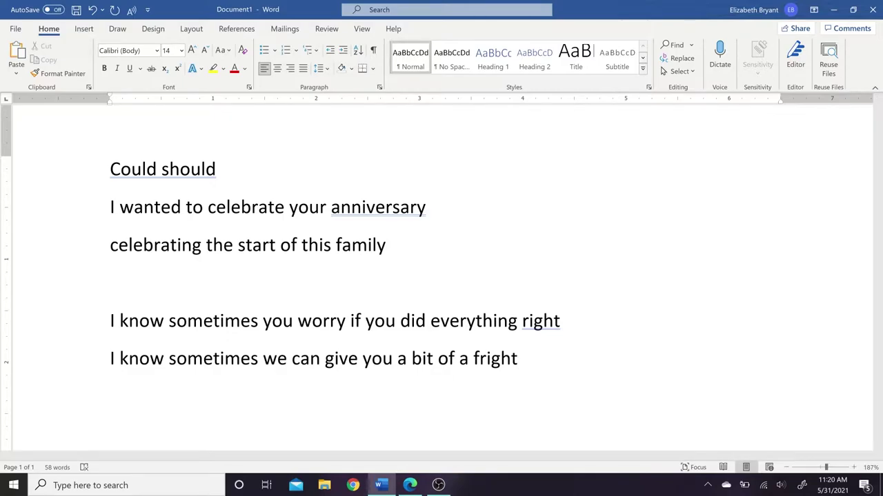
Change the start of the "Here is a secret" line to "But here" and remove one blank line above it
scroll(518, 286, "down", 2)
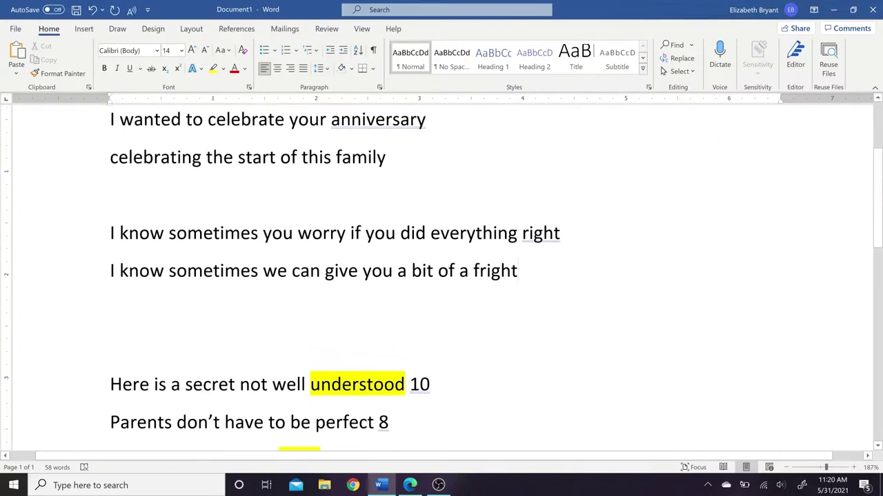
left_click(110, 384)
type("But")
left_click(110, 347)
key("BackSpace")
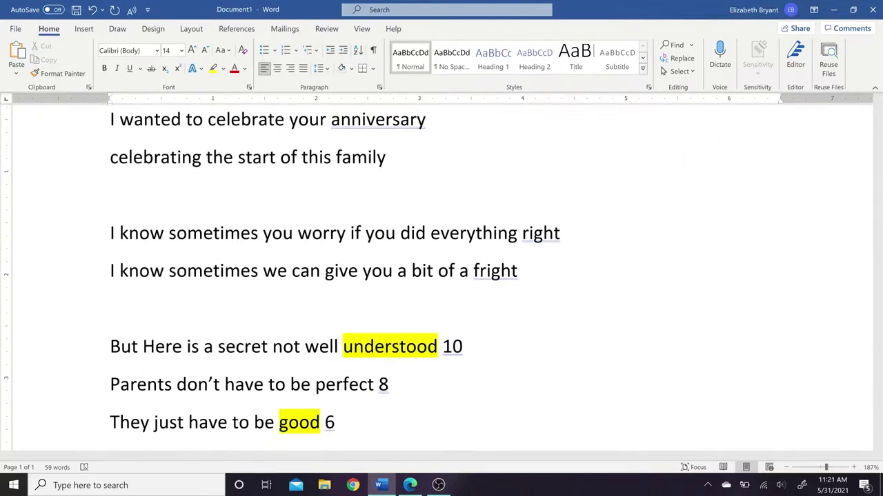
left_click(155, 346)
key("BackSpace")
type("h")
Replace "I wanted to" with "Hooray! Let's" in the anniversary line and put "The" before "celebrating" in the line below
scroll(441, 276, "up", 2)
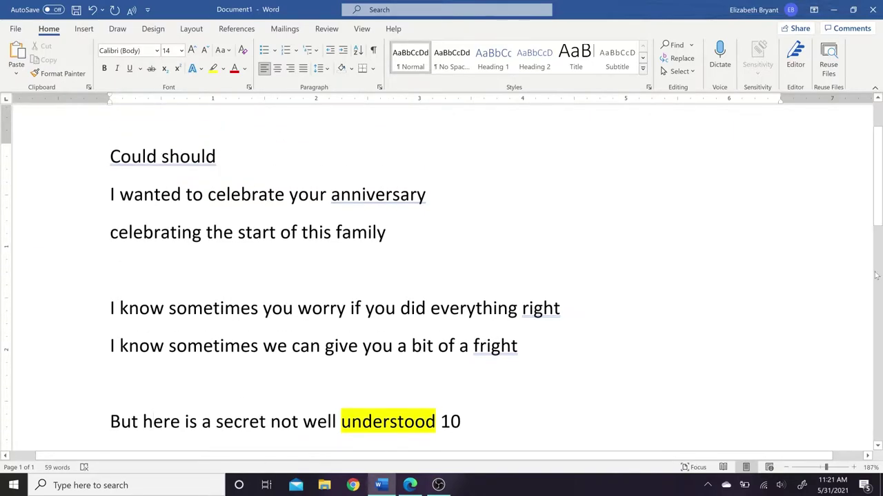
scroll(876, 248, "down", 2)
scroll(877, 227, "up", 1)
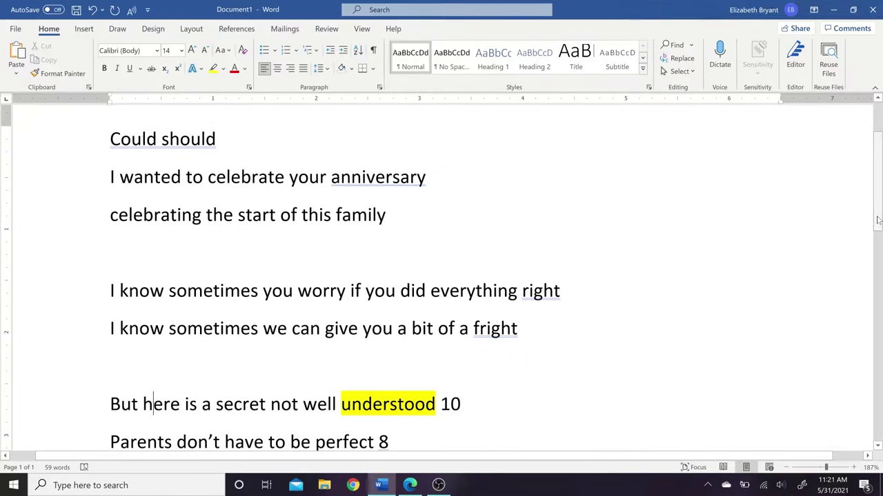
scroll(877, 219, "up", 2)
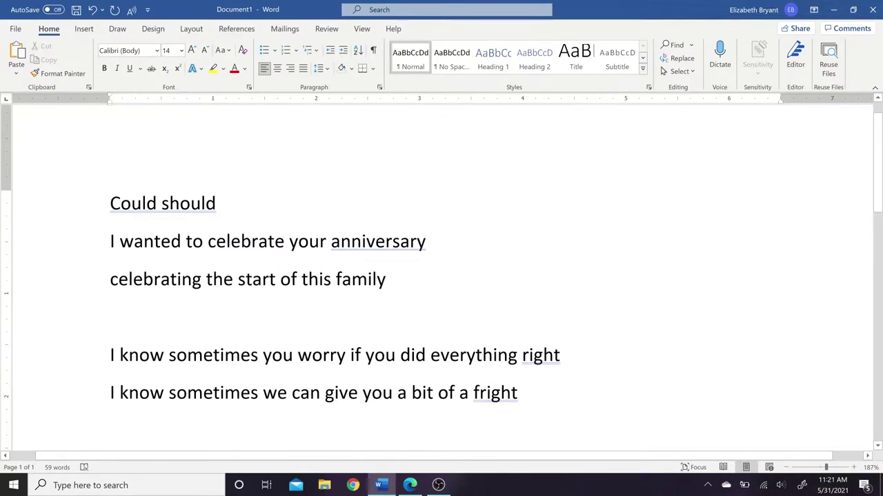
left_click_drag(111, 243, 192, 249)
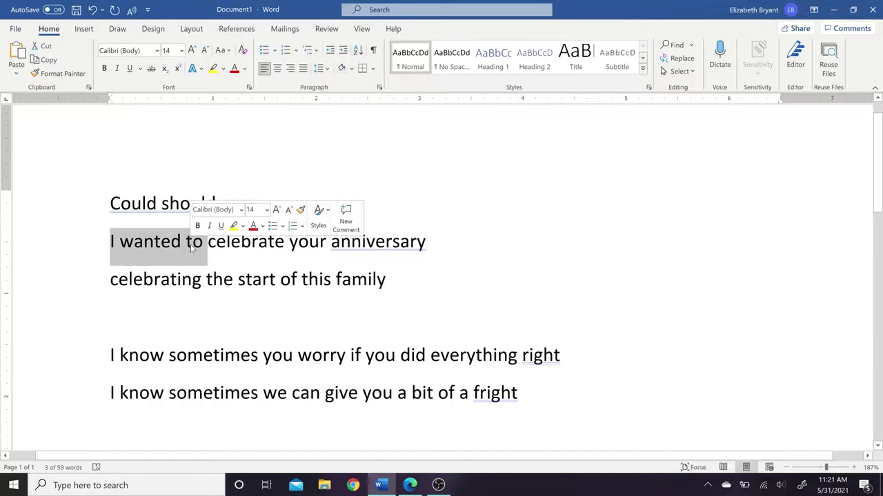
key("Delete")
type("Hoory")
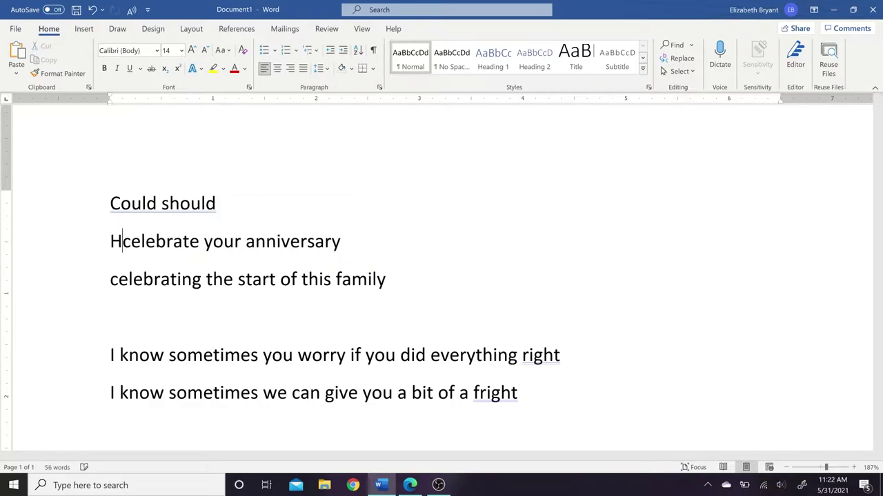
key("BackSpace")
type("ay! Let’s")
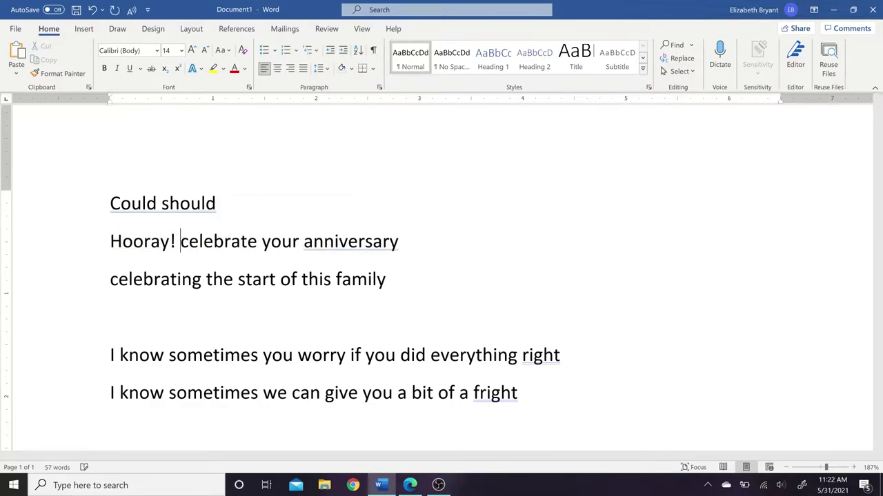
right_click(197, 243)
left_click(236, 282)
left_click(110, 280)
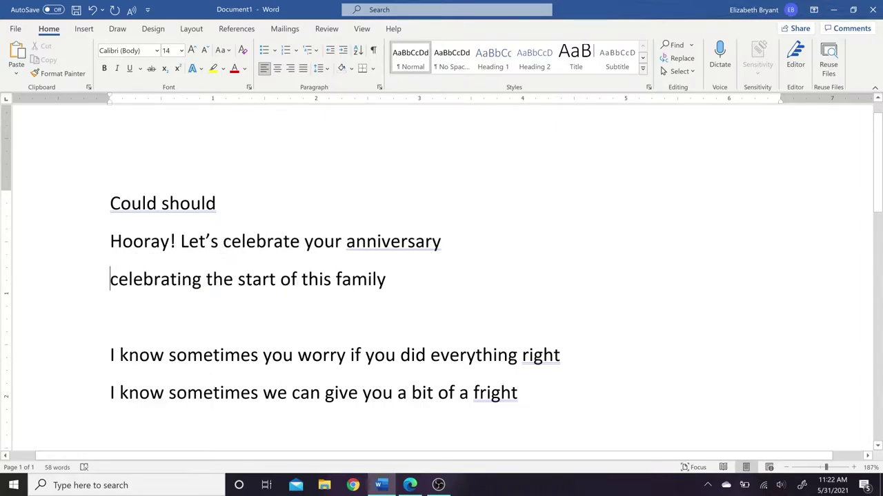
type("The")
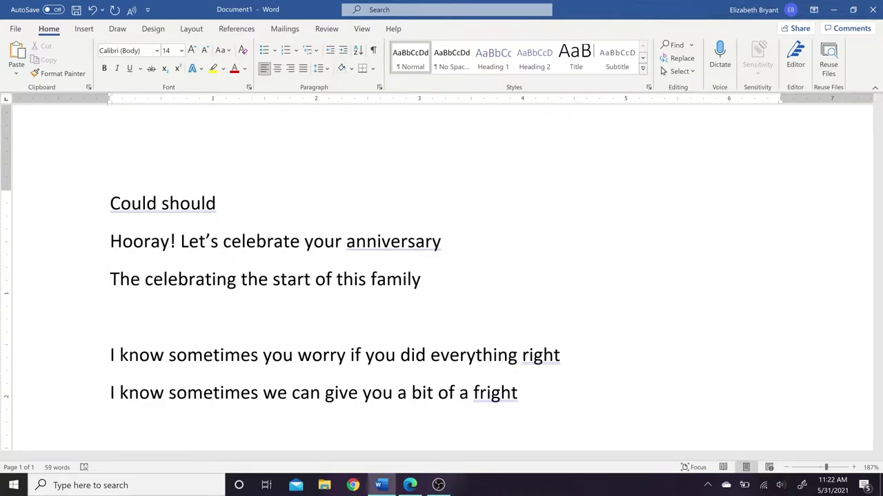
Delete the words "Could should" above the first line of the poem
scroll(144, 126, "down", 3)
scroll(144, 126, "up", 2)
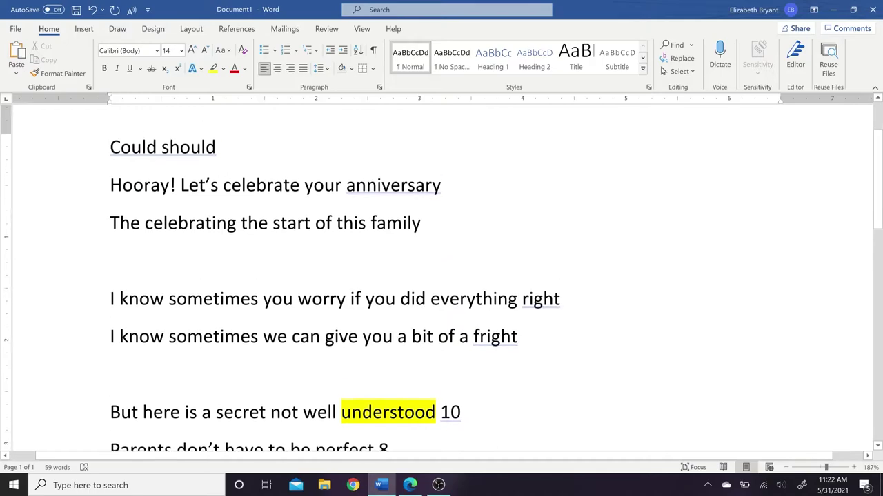
left_click(221, 147)
key("BackSpace")
key("BackSpace")
key("BackSpace")
key("BackSpace")
key("BackSpace")
key("BackSpace")
key("BackSpace")
key("BackSpace")
key("BackSpace")
key("BackSpace")
key("BackSpace")
key("BackSpace")
key("BackSpace")
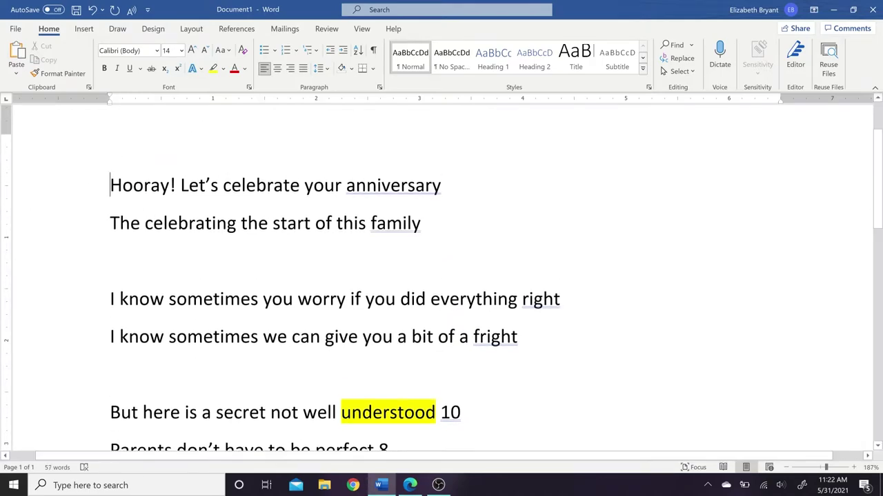
Reword the second line as "The beautiful start of this family", correcting the spelling of "beautiful" with the suggestion
scroll(442, 275, "down", 1)
left_click_drag(110, 186, 267, 185)
type("The beutiful")
left_click(273, 186)
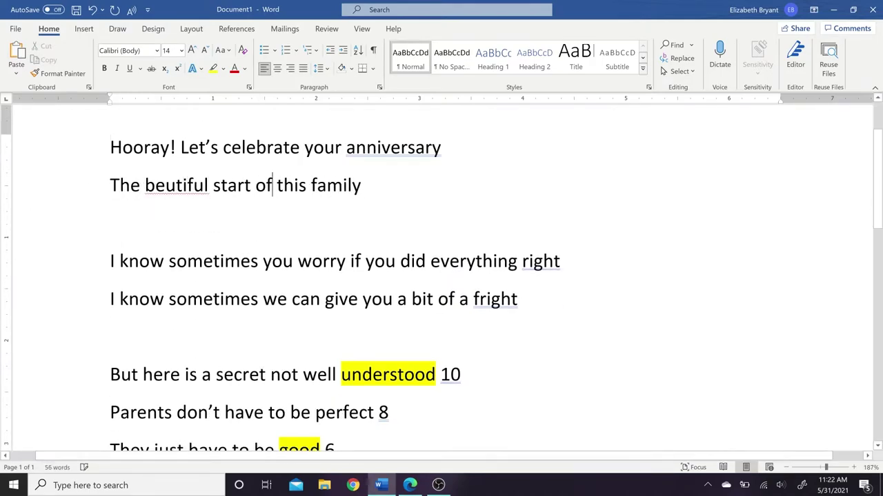
right_click(184, 187)
left_click(238, 212)
Start a new stanza after a blank line with "You've been with each other", correcting "each other" with the spelling suggestion
left_click(373, 186)
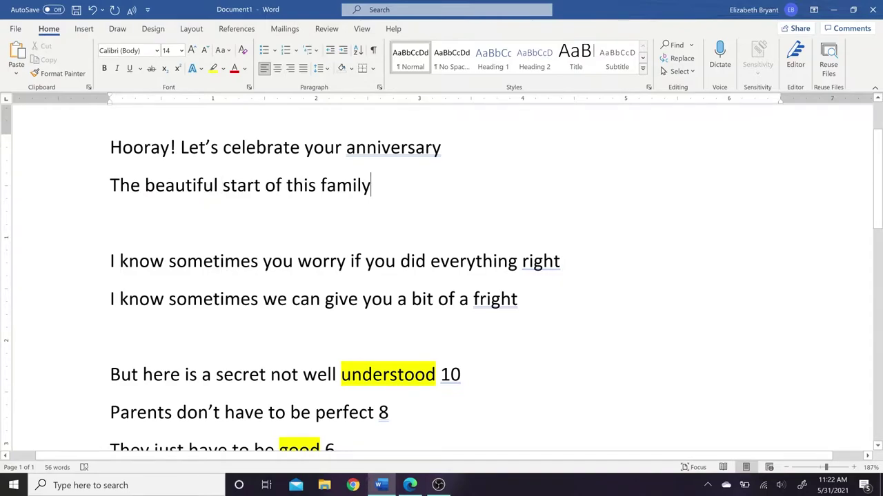
key("Return")
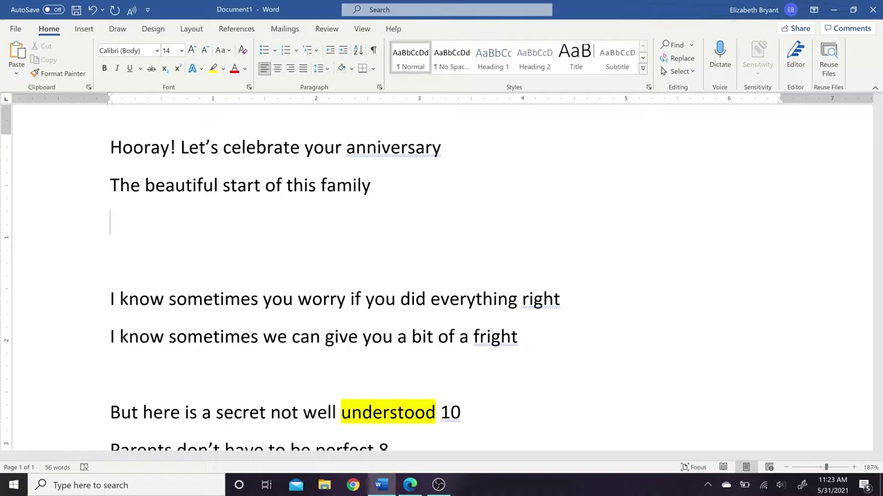
type("You've been with")
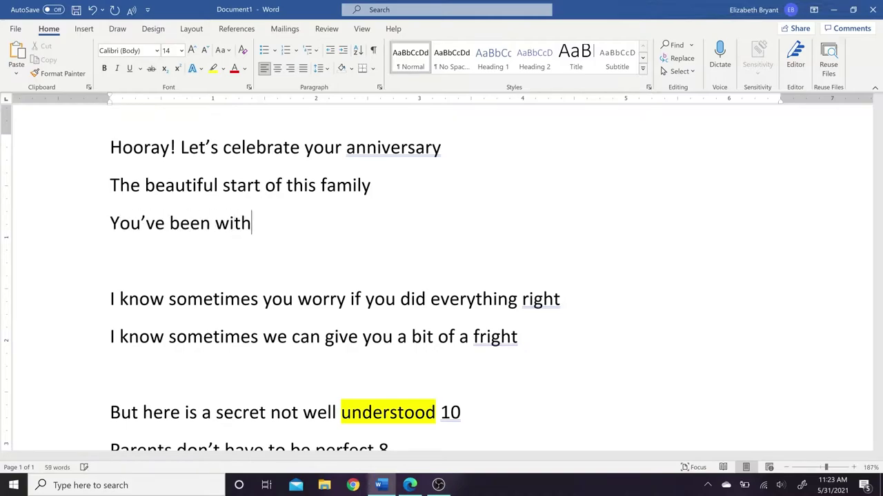
type(" eachother")
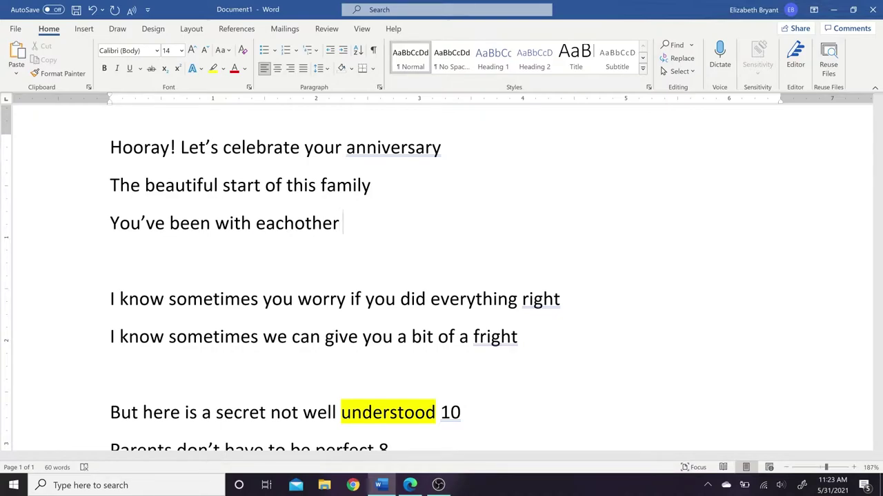
key("Home")
key("Return")
right_click(292, 259)
left_click(365, 282)
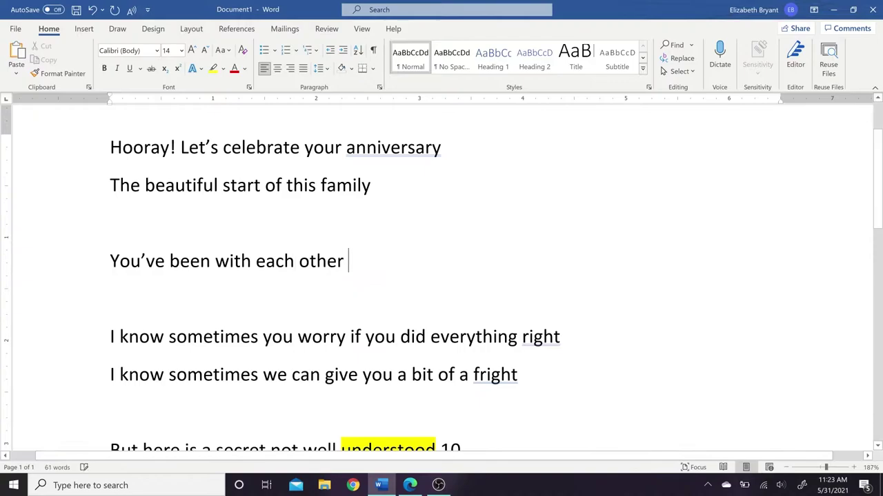
Continue the "You've been with each other" line with "through moving and fights"
type("throgu")
key("BackSpace")
key("BackSpace")
key("BackSpace")
key("BackSpace")
key("BackSpace")
type("hrough")
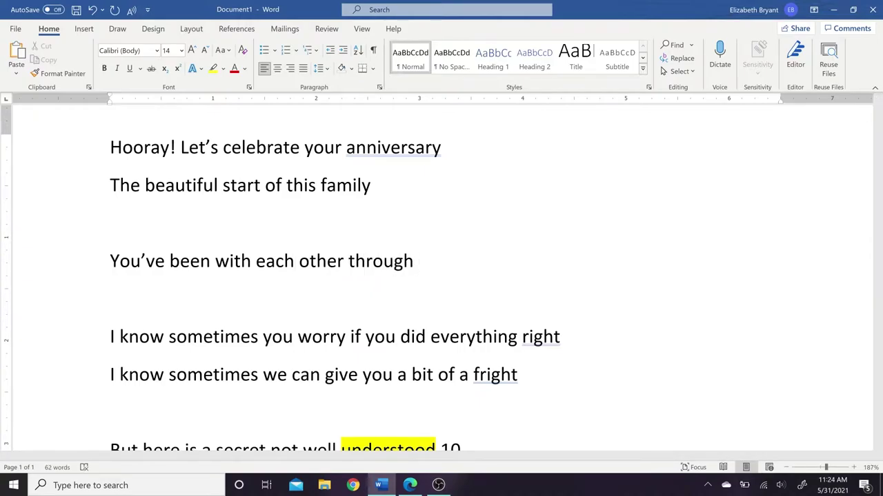
type(" moving anf")
key("BackSpace")
type("d")
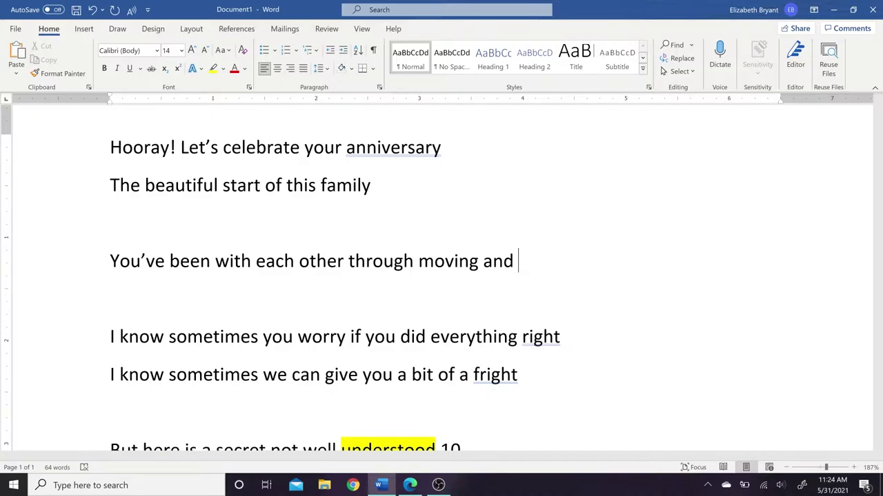
type("fights")
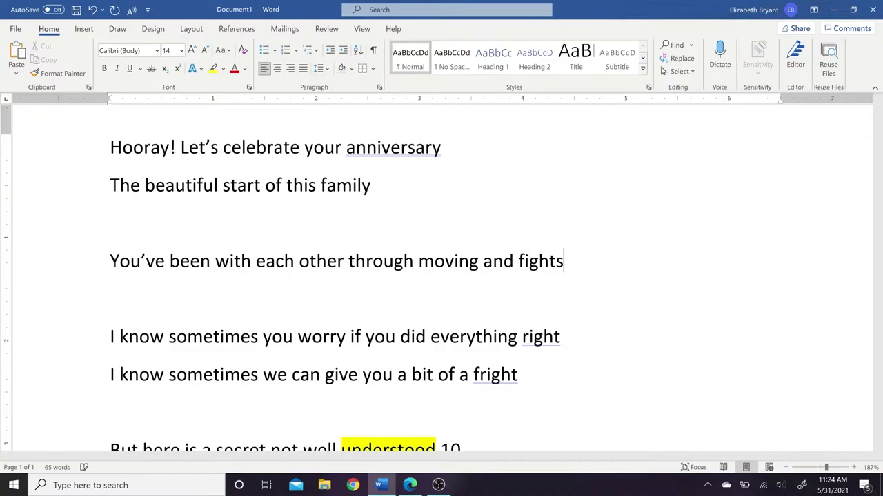
Add the line "Er visits, messes, and sleepless nights" below the "moving and fights" line
key("Return")
type("Er ")
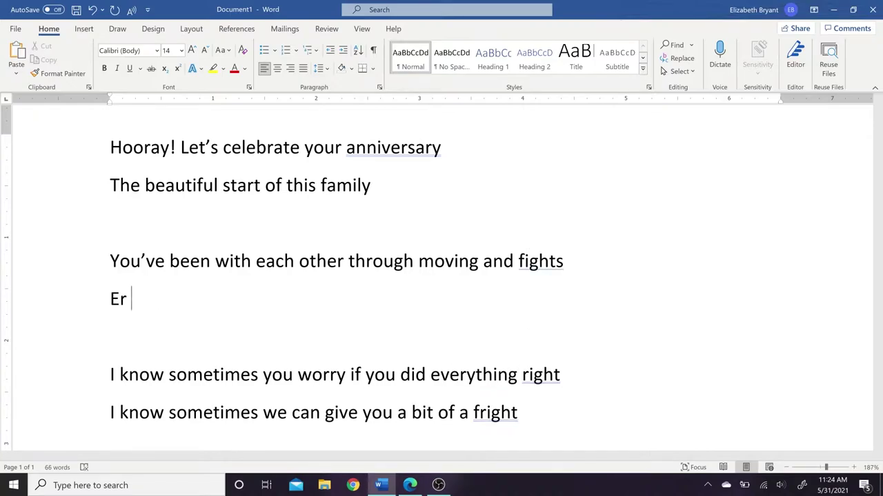
type("visits")
left_click(349, 261)
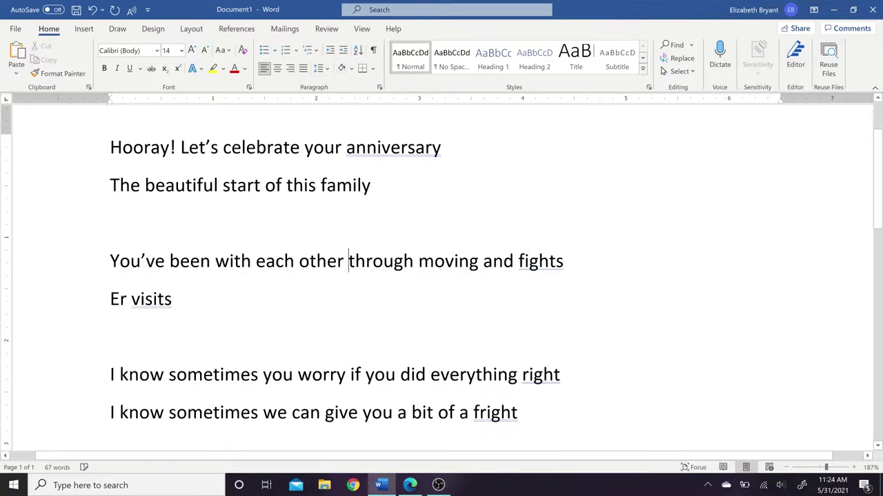
type(", ")
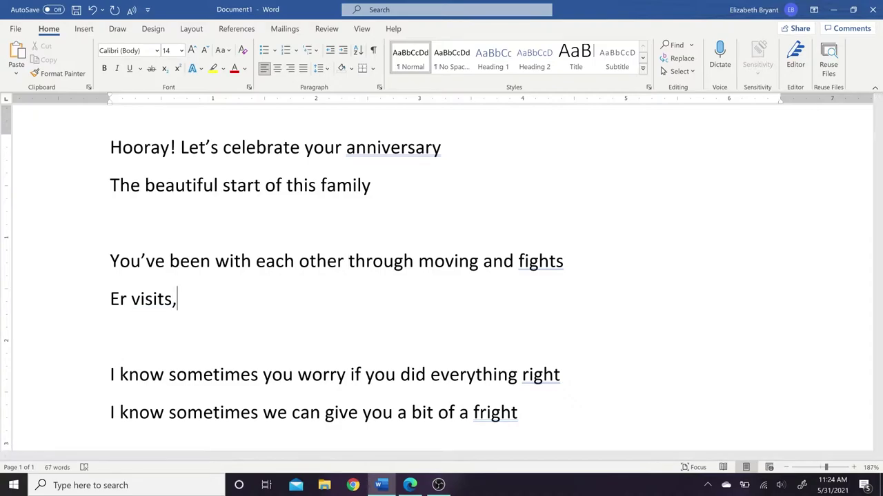
type("messes")
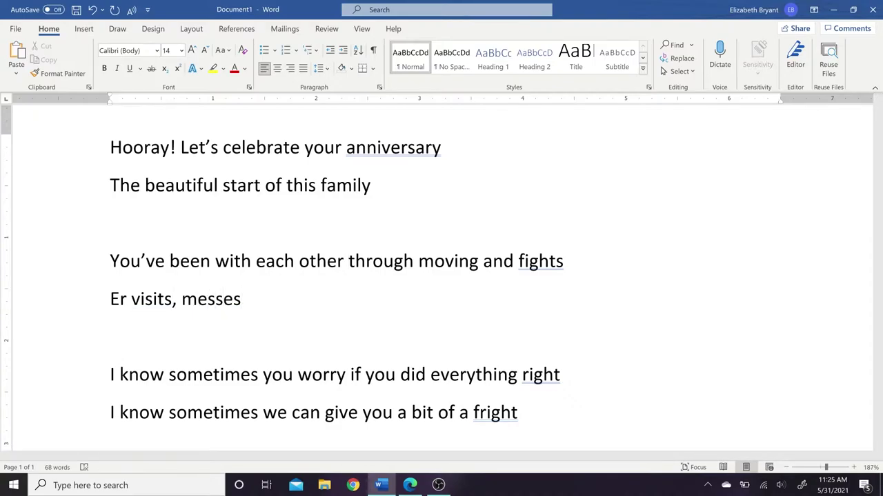
type(", and sleepless nights")
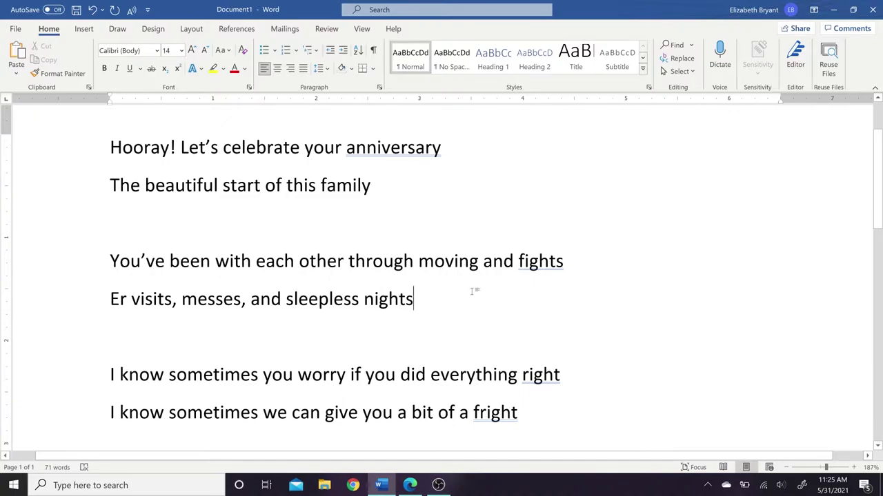
Start a new stanza after a blank line with "And through all that you raised us"
key("Return")
key("Return")
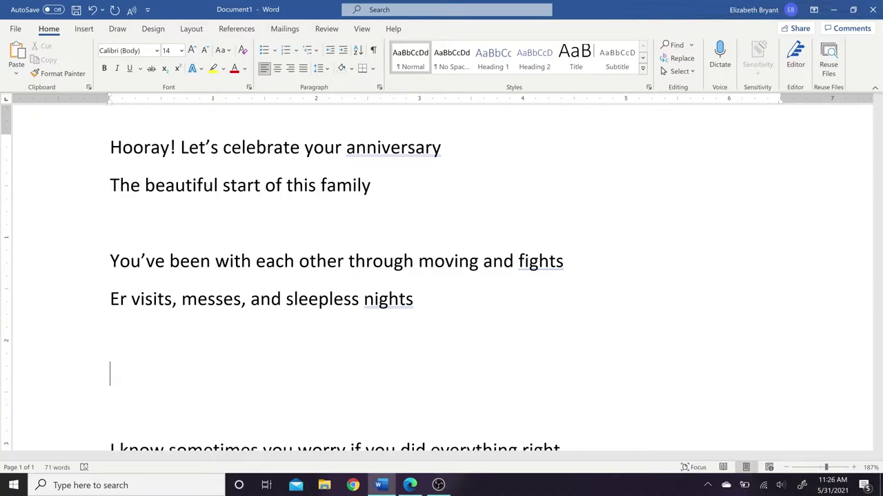
type("And through all that you rai")
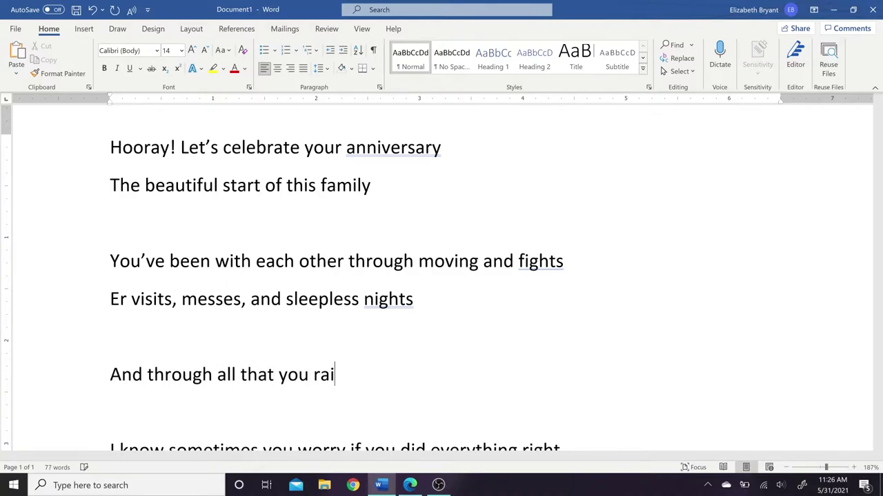
type("sed us")
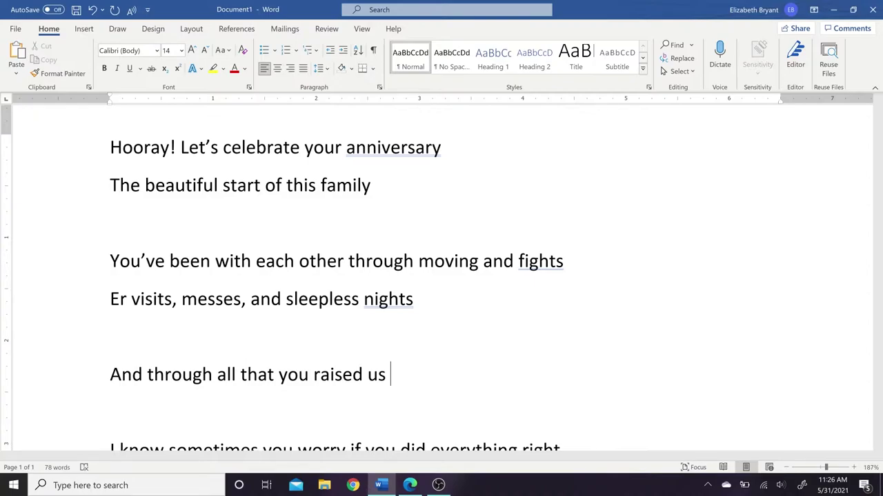
Switch to WordHippo in the browser, look up synonyms for "right", and return to the Word document
left_click(172, 485)
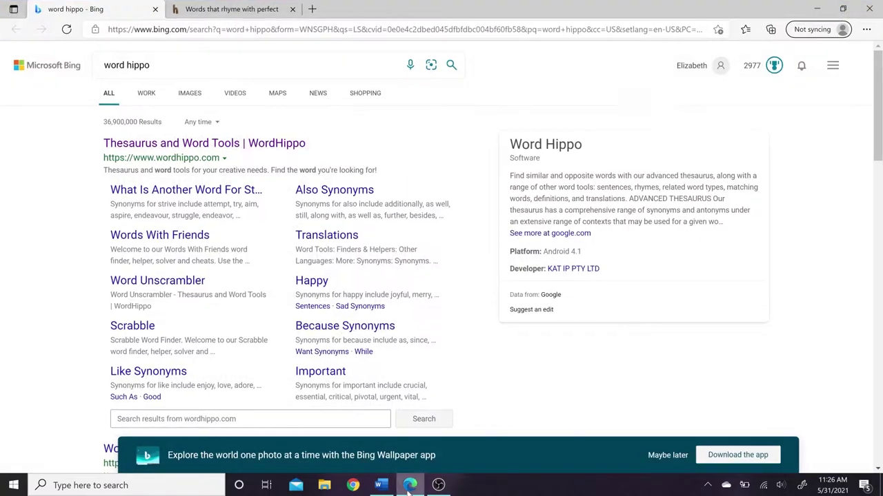
key("ctrl+Tab")
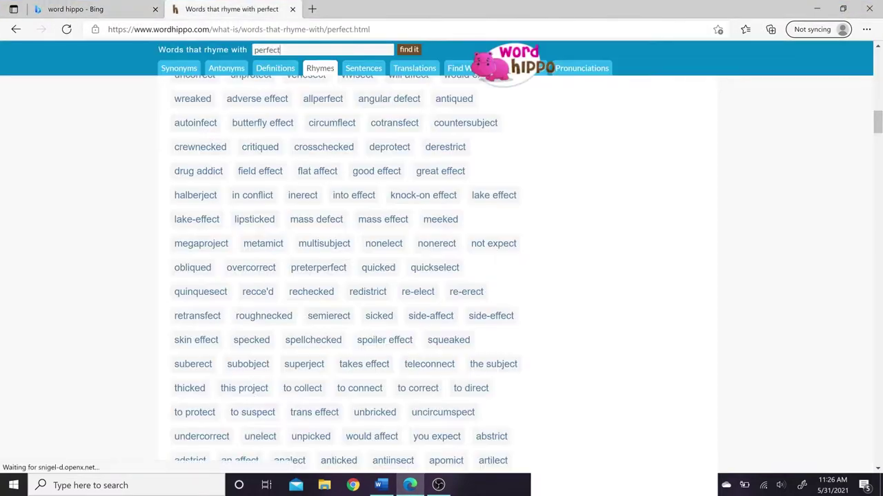
left_click_drag(877, 123, 877, 64)
left_click(179, 69)
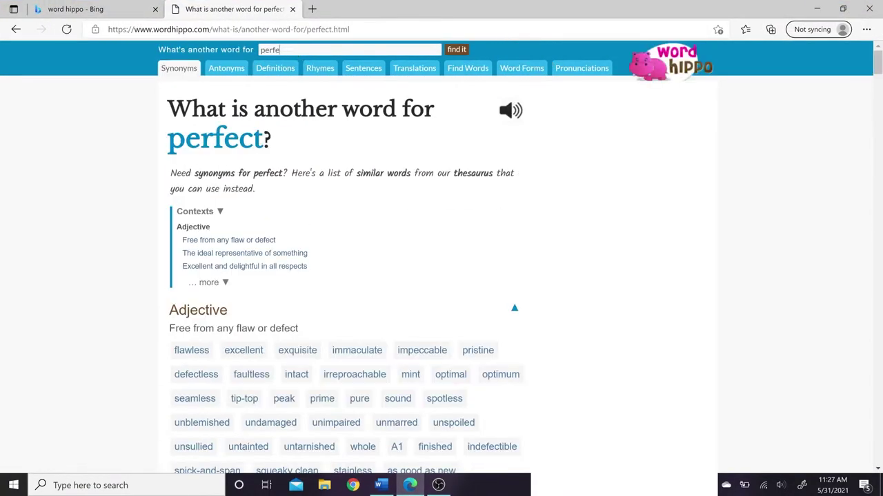
key("BackSpace")
key("BackSpace")
key("BackSpace")
key("BackSpace")
key("BackSpace")
type("right")
key("Return")
scroll(877, 67, "down", 2)
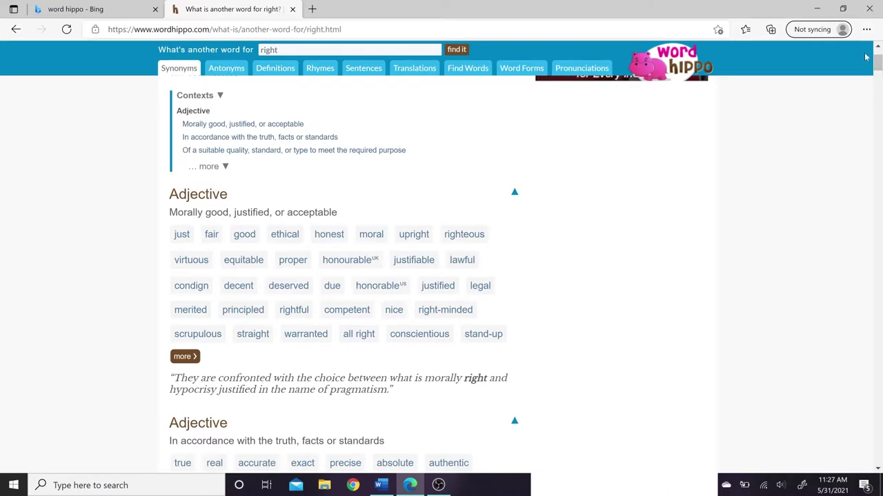
mouse_move(877, 67)
left_mouse_down()
mouse_move(877, 78)
mouse_move(877, 70)
left_mouse_up()
left_click(817, 9)
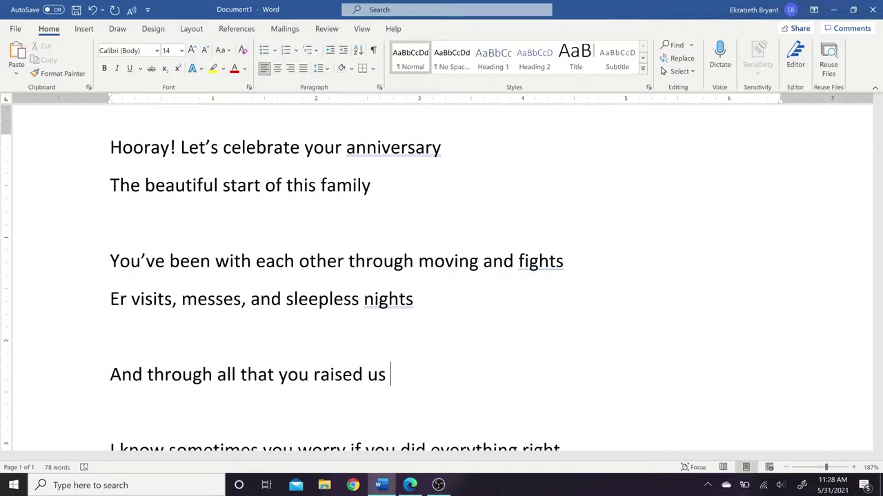
Continue the "you raised us" line with "to be strong and"
type("to be")
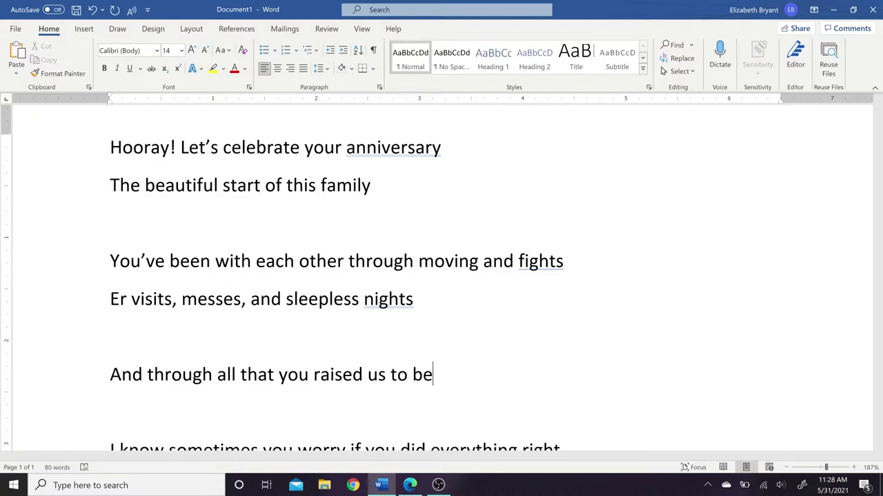
type(" strong and")
key("BackSpace")
key("BackSpace")
key("BackSpace")
key("BackSpace")
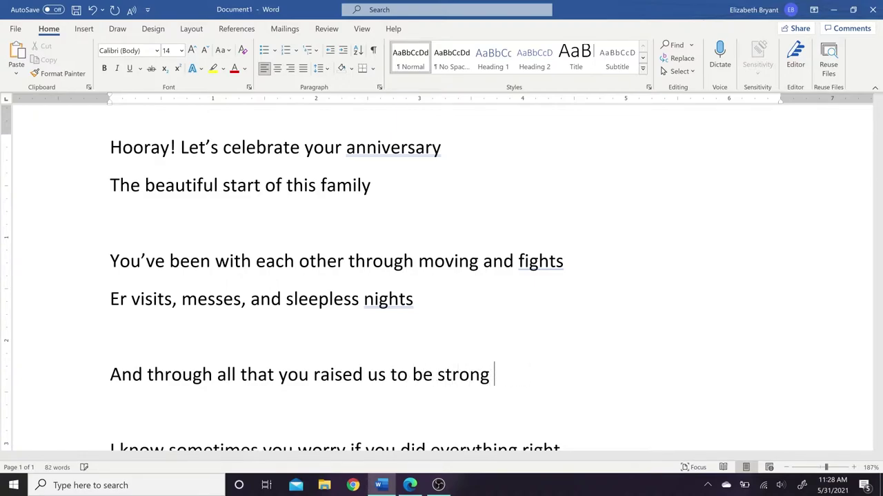
type("and")
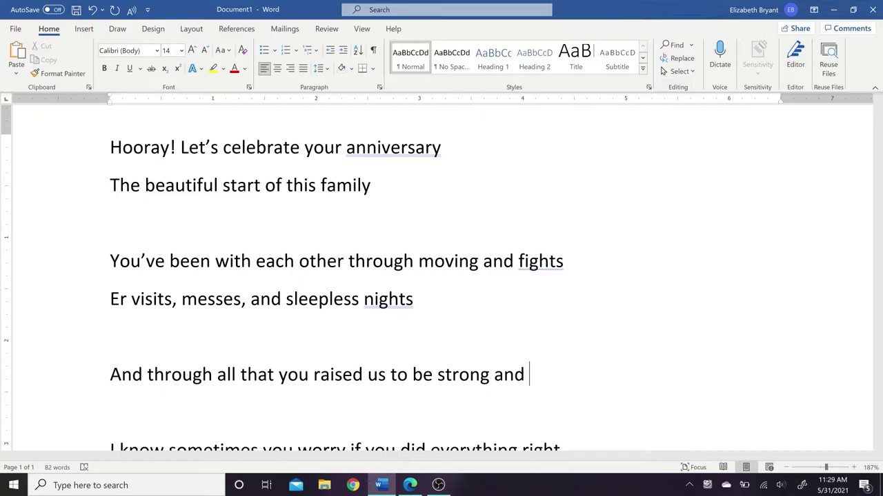
Switch to WordHippo in the browser and look through the synonyms for "stubborn"
left_click(410, 483)
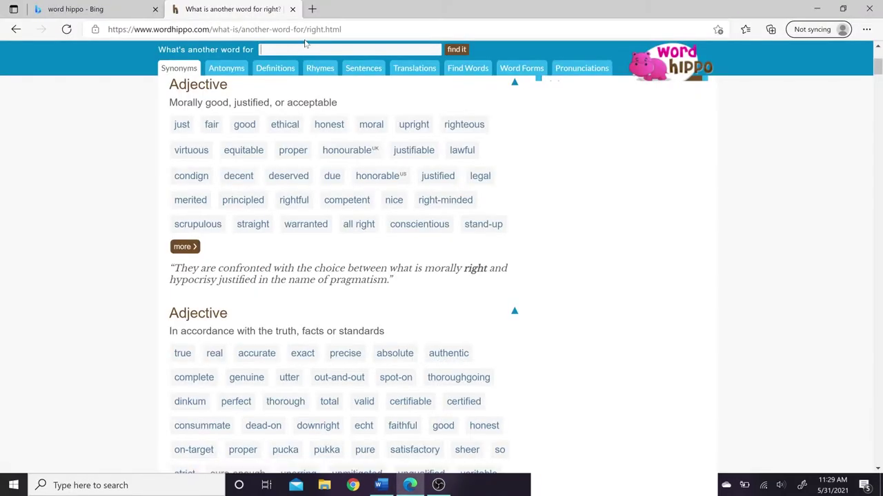
left_click(305, 45)
type("stubborn")
key("Return")
scroll(879, 93, "down", 1)
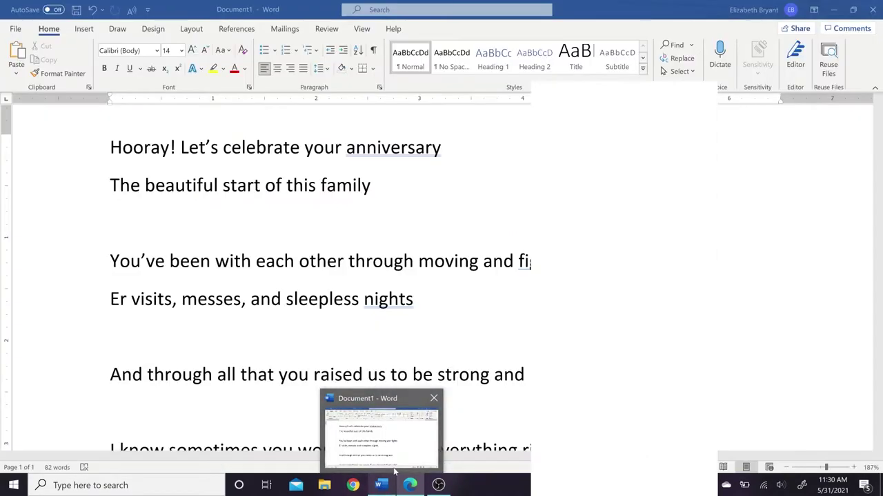
scroll(880, 93, "down", 1)
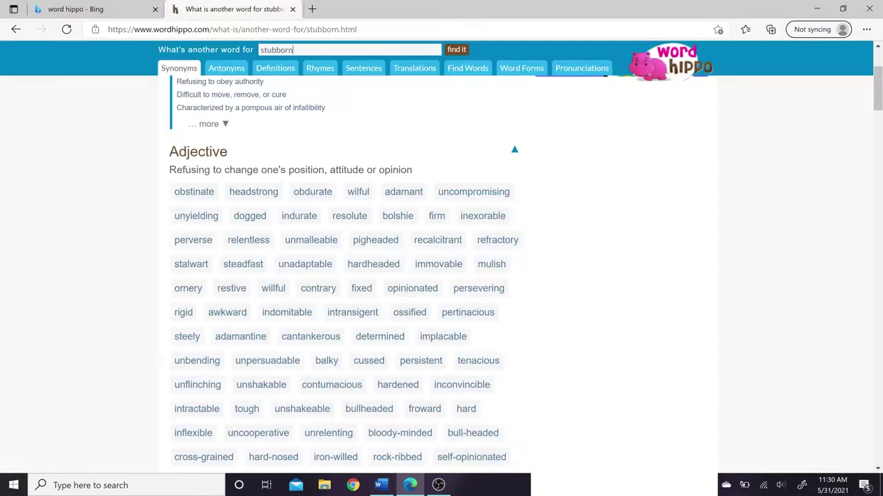
scroll(879, 110, "down", 1)
left_click_drag(879, 110, 878, 78)
Look up synonyms for "loving" on WordHippo, and return to the Word document
key("BackSpace")
key("BackSpace")
key("BackSpace")
key("BackSpace")
key("BackSpace")
key("BackSpace")
key("BackSpace")
key("BackSpace")
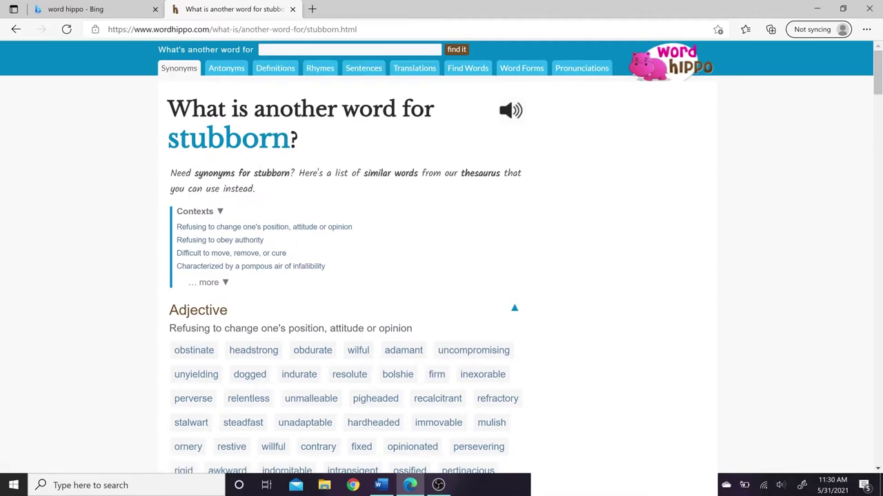
type("loving")
key("Return")
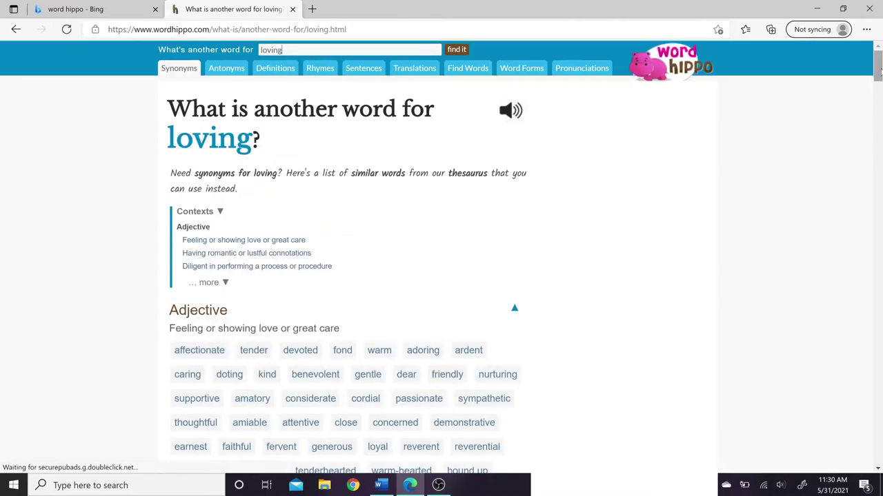
scroll(878, 80, "down", 2)
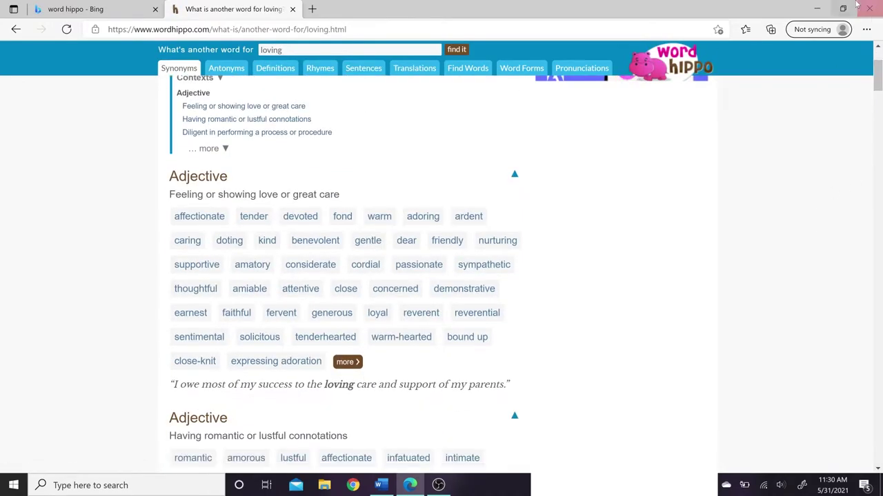
left_click(817, 9)
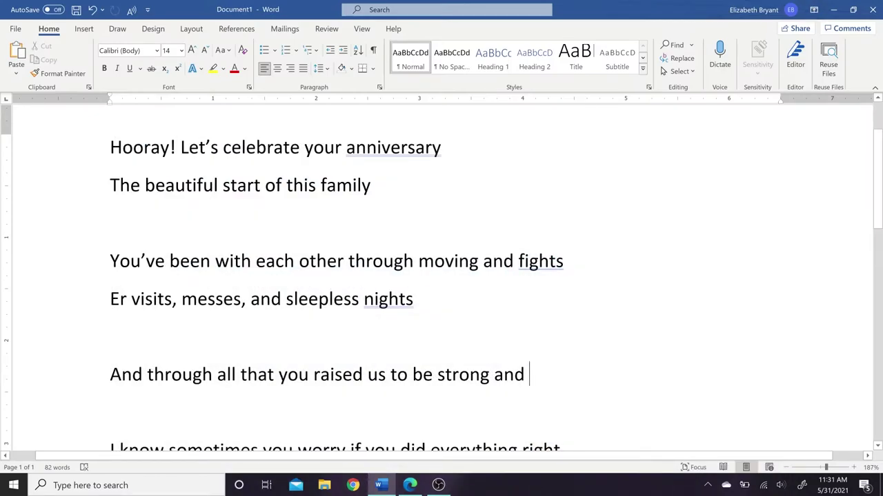
Replace "strong" with "loving" in the "you raised us" line and complete the line with "friendly"
left_click(494, 374)
key("BackSpace")
key("BackSpace")
key("BackSpace")
key("BackSpace")
key("BackSpace")
key("BackSpace")
key("BackSpace")
type("loving")
left_click(527, 375)
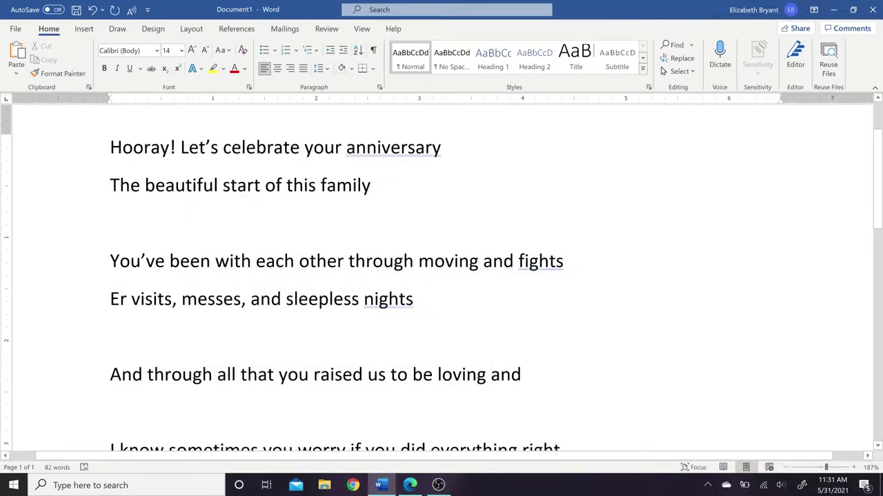
type("friendly")
Add the line "To never give up, and to control our own destiny", correcting the spelling of "destiny" with the suggestion
key("Return")
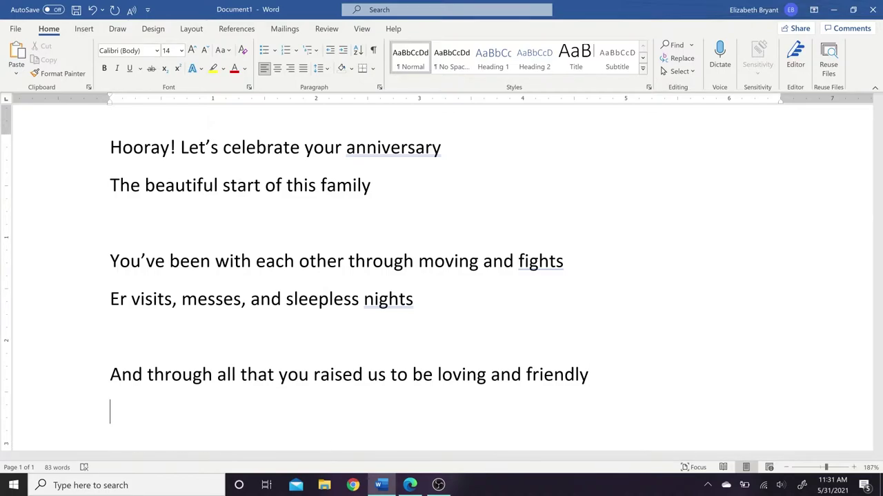
scroll(129, 158, "down", 5)
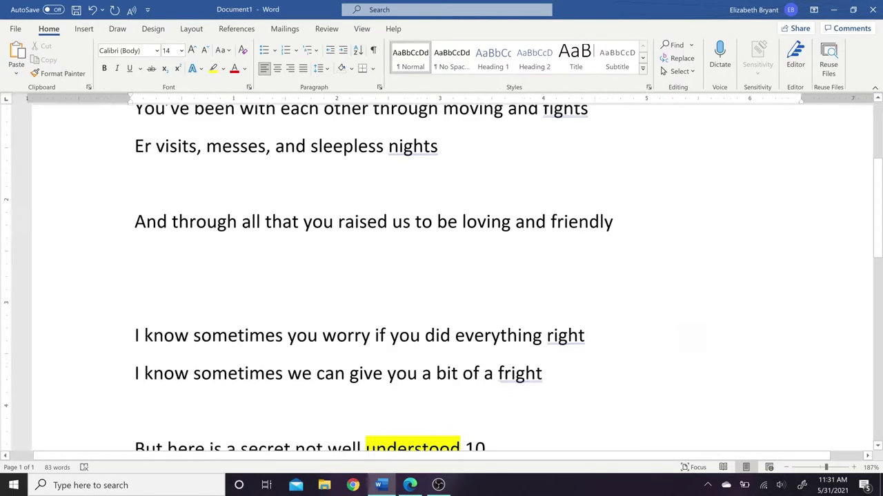
scroll(128, 158, "up", 5)
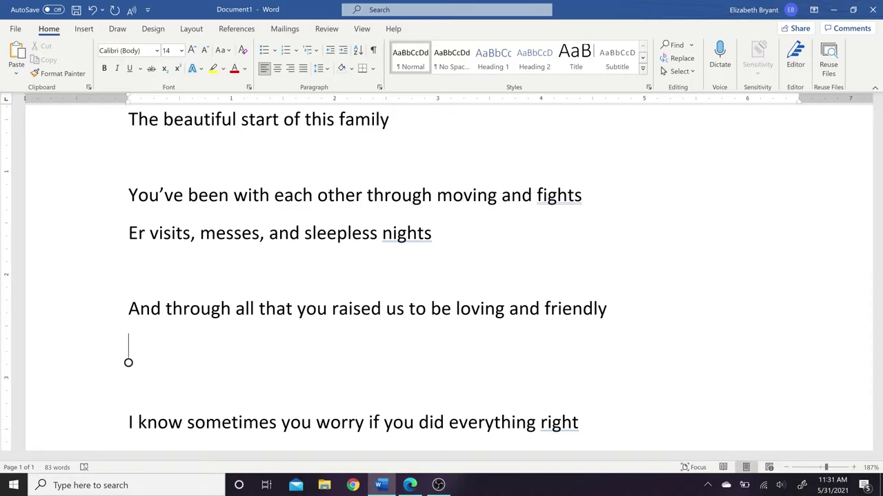
type("To never give up")
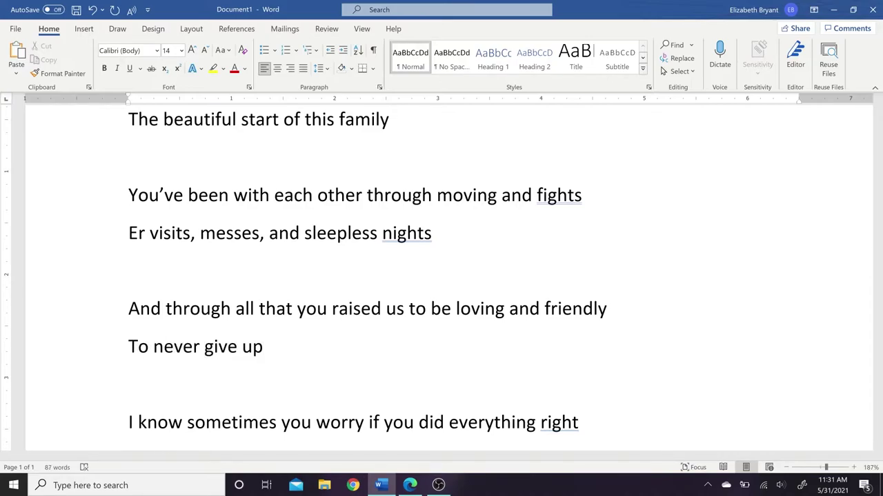
type(", and to control o")
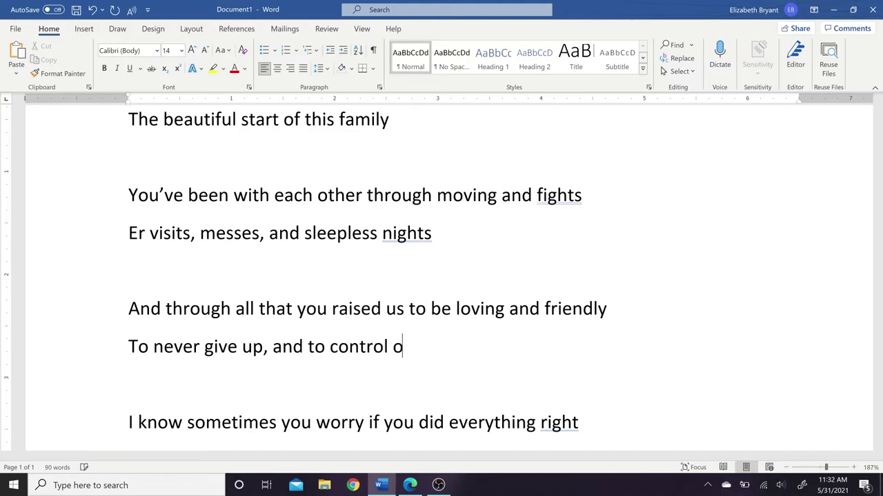
type("ur own destiny")
right_click(495, 346)
left_click(469, 190)
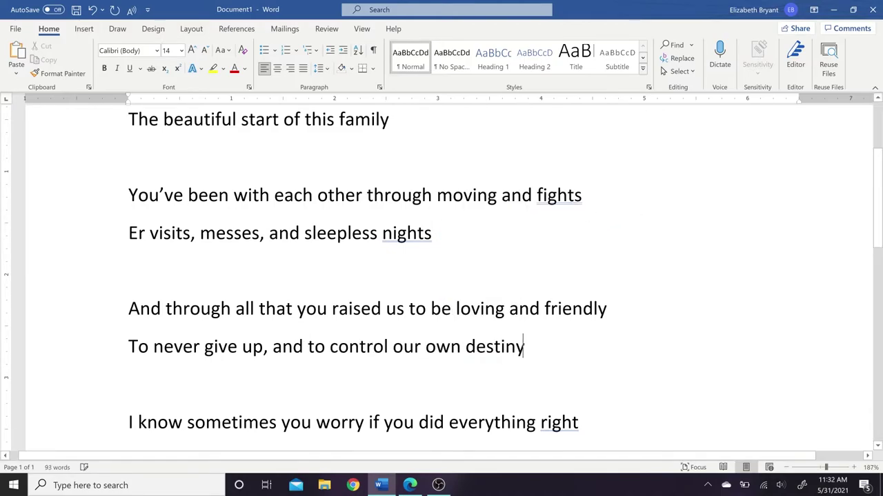
Note the syllable count 12 at the end of the poem's first line
scroll(529, 219, "down", 2)
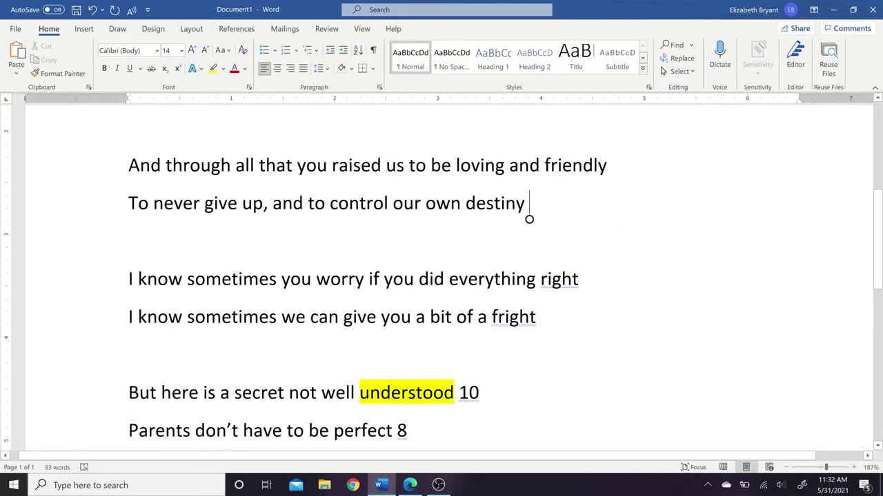
scroll(862, 226, "down", 1)
scroll(862, 227, "up", 3)
scroll(862, 226, "up", 2)
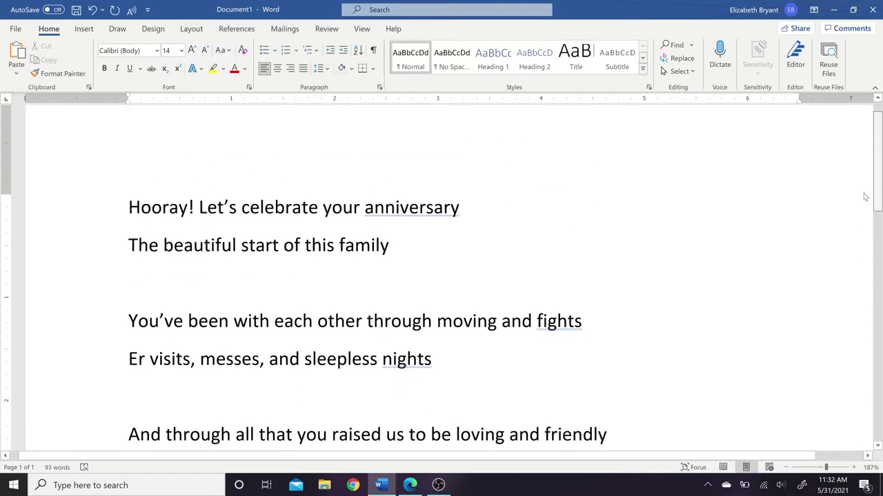
scroll(862, 226, "down", 1)
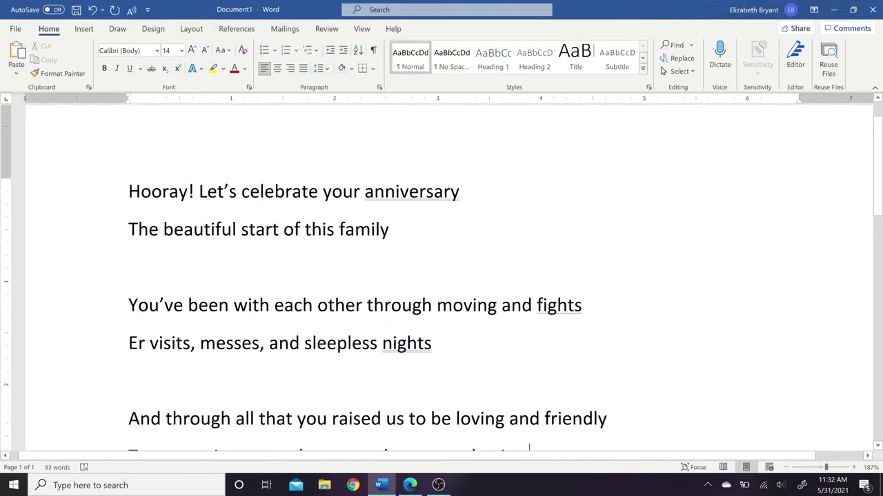
left_click(465, 192)
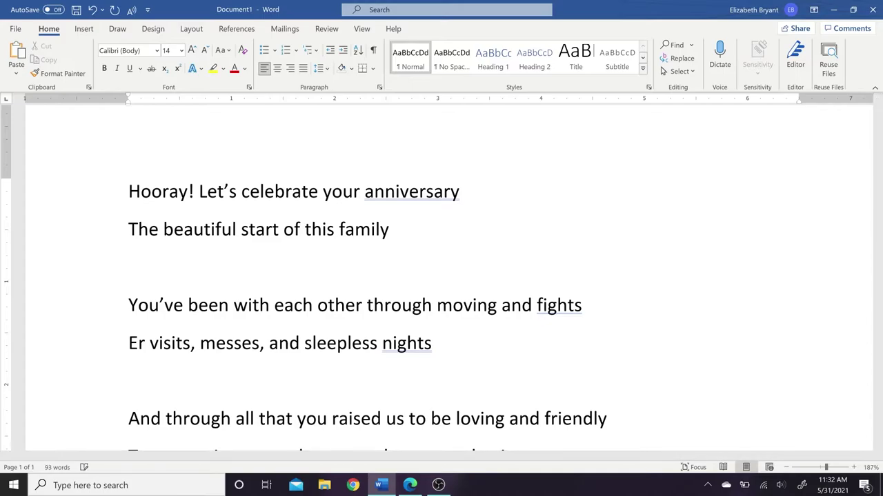
type("12")
Delete "Hooray!" from the beginning of the first line so it starts with "Let's celebrate"
left_click(199, 191)
key("BackSpace")
key("BackSpace")
key("BackSpace")
key("BackSpace")
key("BackSpace")
key("BackSpace")
key("BackSpace")
key("BackSpace")
Change the syllable count after the first line to 10
left_click(420, 192)
key("BackSpace")
type("0")
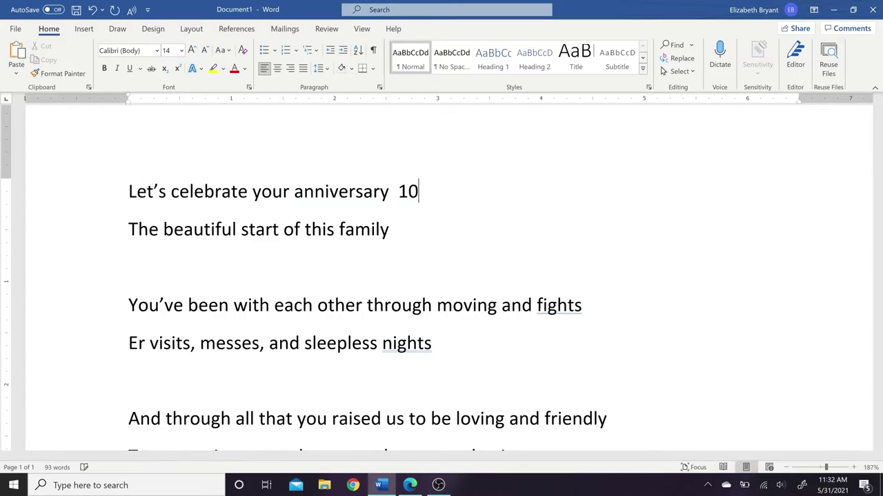
Note the syllable count 10 after "The beautiful start of this family", keeping the count 10 on the first line
left_click(390, 230)
type("10")
scroll(441, 276, "down", 1)
double_click(409, 170)
key("BackSpace")
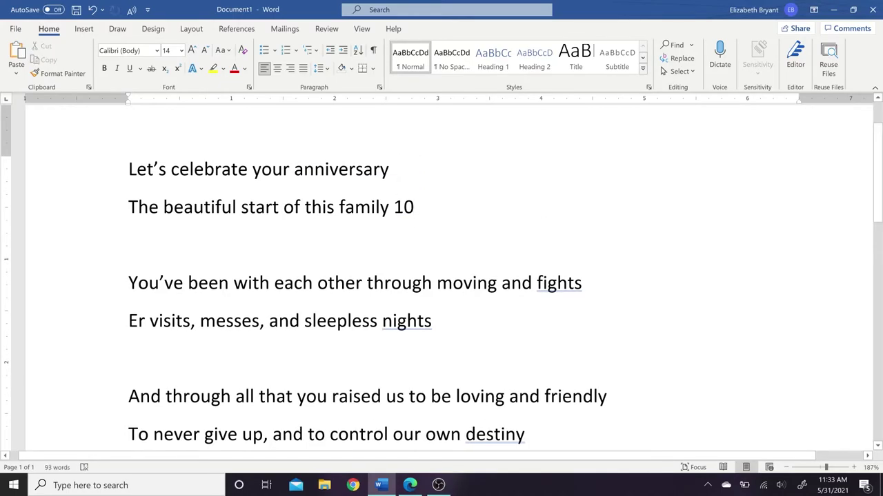
key("ctrl+z")
scroll(879, 196, "down", 1)
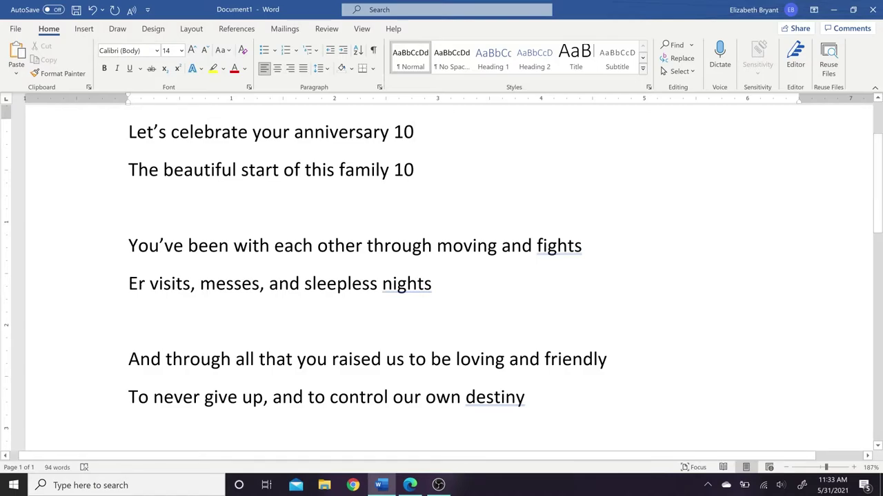
Note the syllable counts 11 after the "moving and fights" line and 10 after the "sleepless nights" line
left_click(317, 246)
key("BackSpace")
right_click(312, 249)
key("Return")
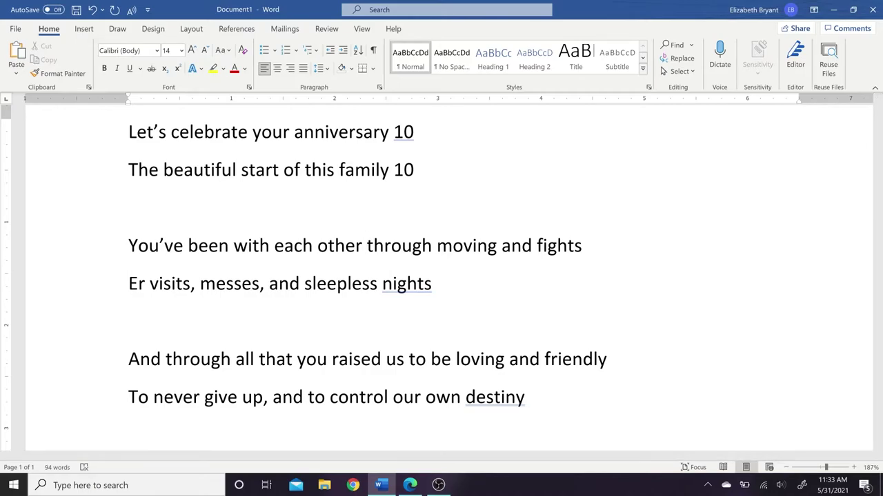
left_click(583, 246)
type("10")
key("BackSpace")
type("110")
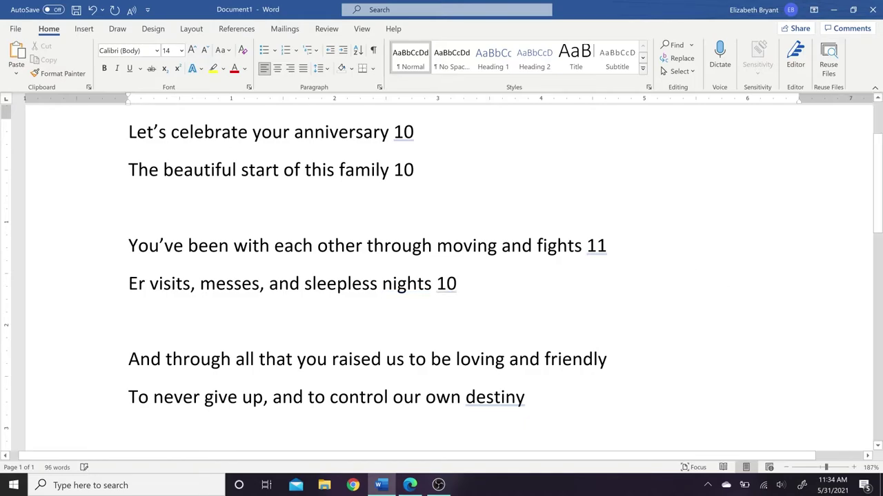
Note the syllable count 14 after both the "loving and friendly" line and the "own destiny" line
left_click(608, 360)
type("144")
key("BackSpace")
type("14")
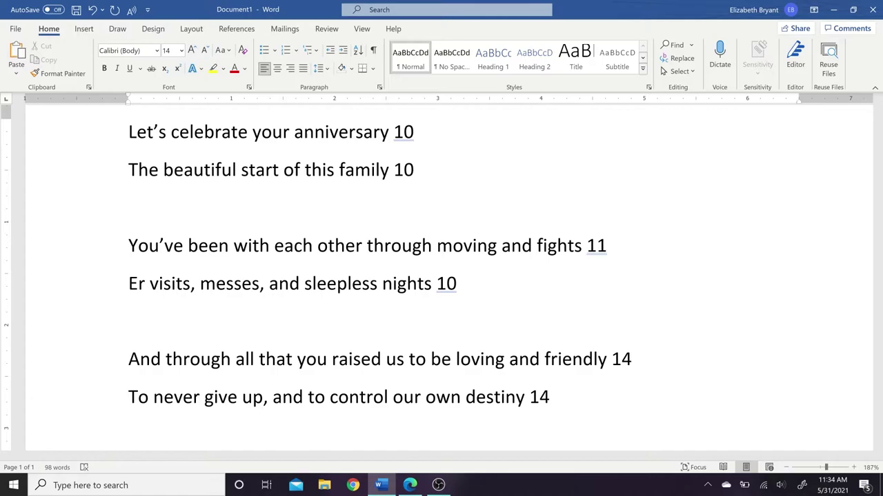
Note the syllable counts 14 after the "everything right" line and 13 after the "bit of a fright" line
scroll(550, 226, "down", 5)
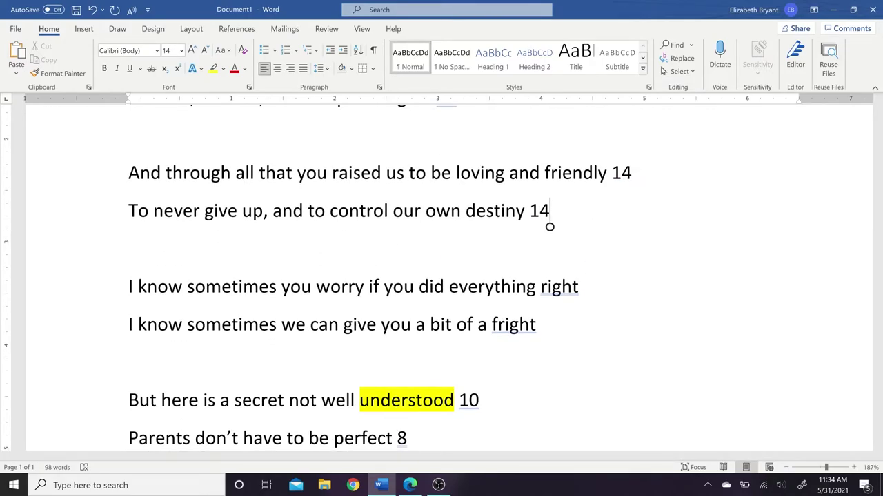
left_click(583, 286)
type("14")
left_click(537, 325)
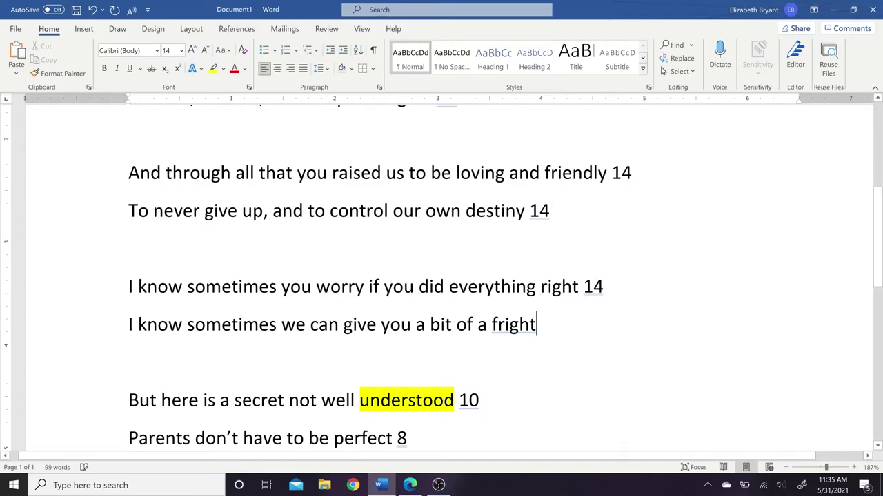
type("13")
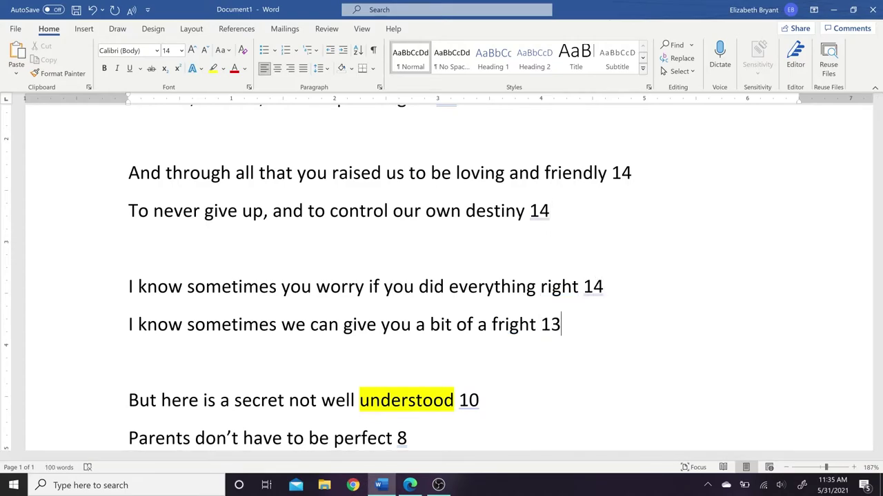
Replace "with each other" with "together" in the "moving and fights" line and change its syllable count to 10
scroll(560, 205, "down", 2)
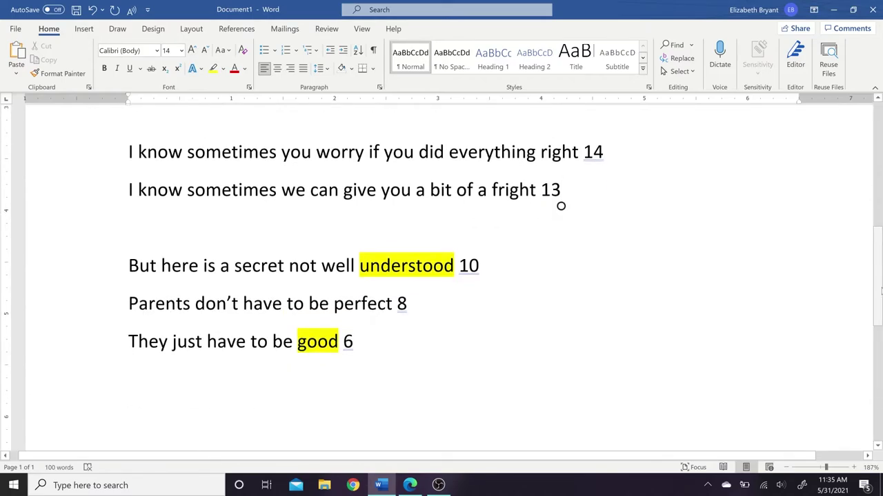
left_click_drag(881, 293, 881, 186)
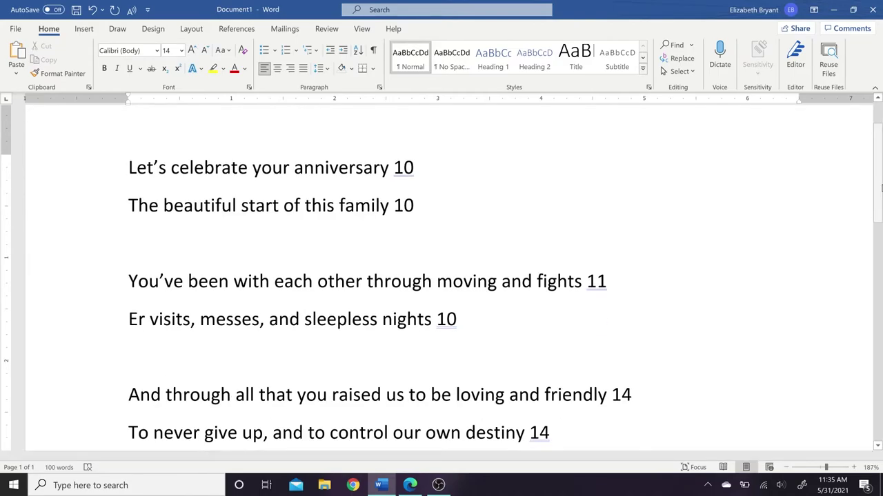
key("BackSpace")
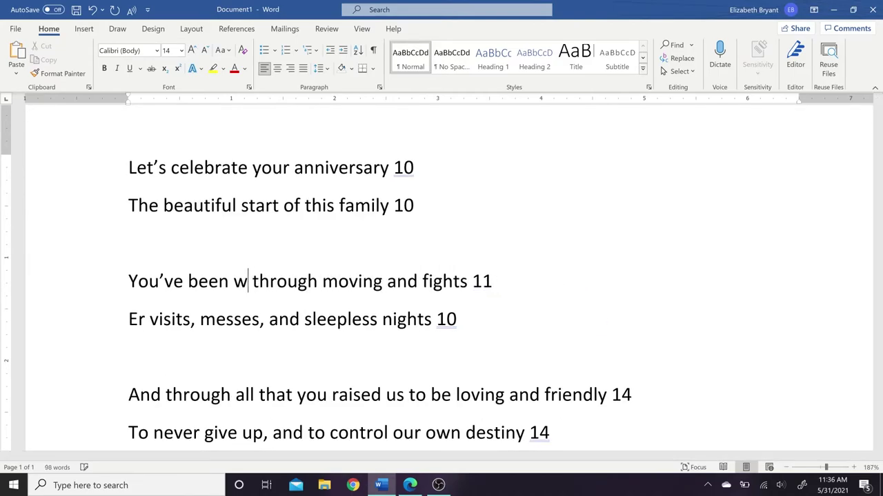
type("ogether")
key("BackSpace")
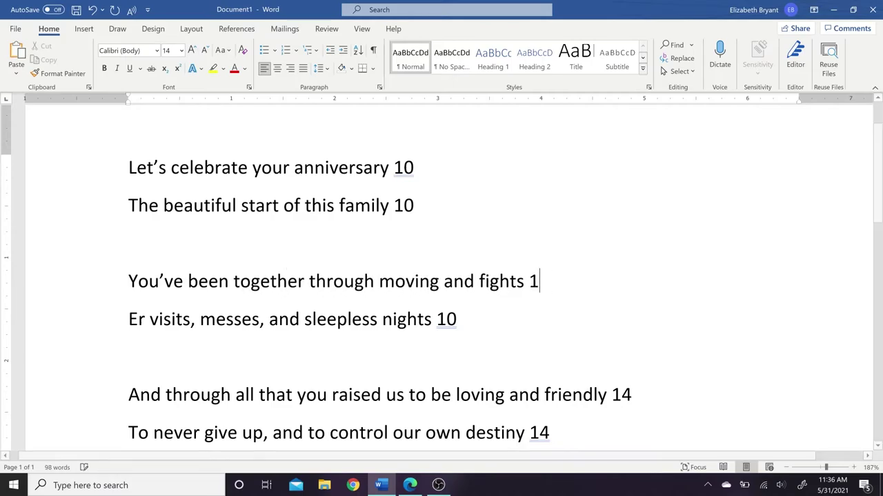
type("0")
Remove "And" from the "loving and friendly" line so it starts with "Through", and change its syllable count to 13
scroll(877, 227, "down", 1)
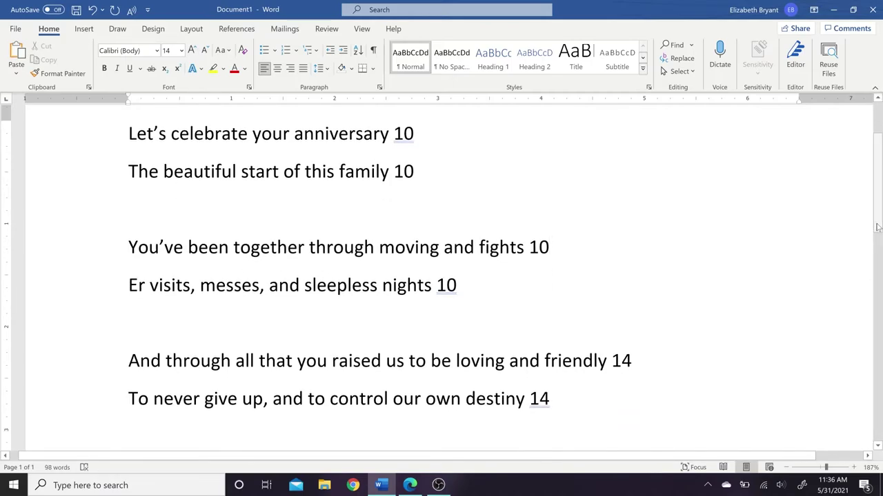
scroll(877, 228, "down", 2)
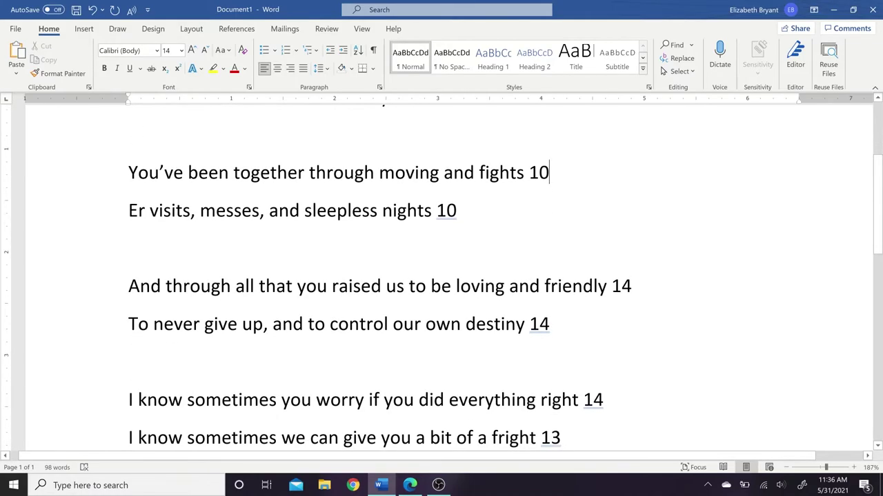
left_click(166, 285)
key("BackSpace")
key("BackSpace")
key("BackSpace")
key("BackSpace")
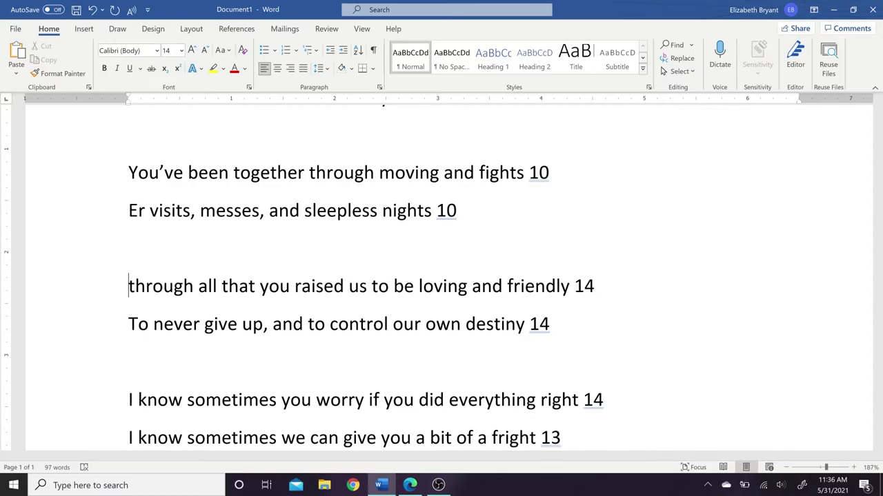
key("BackSpace")
type("T")
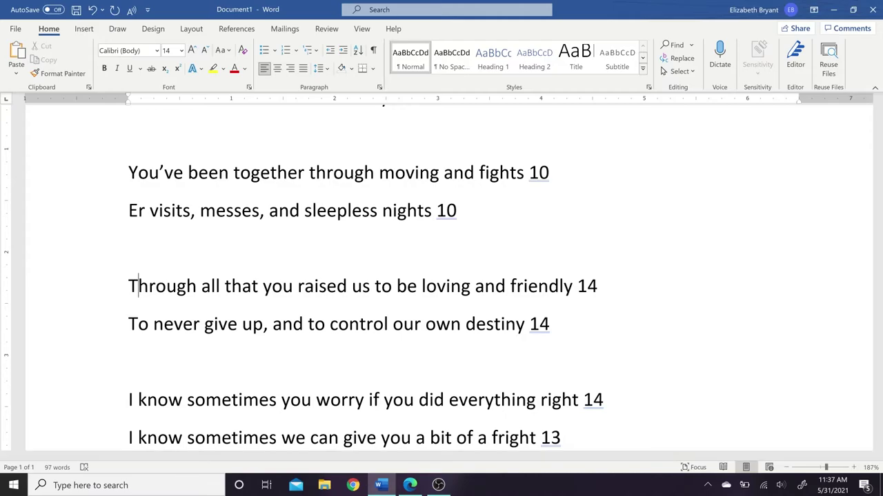
key("BackSpace")
type("3")
Delete "to" before "control" in the "own destiny" line and change its syllable count to 13
left_click(329, 324)
key("BackSpace")
key("BackSpace")
key("BackSpace")
left_click(503, 324)
type("s")
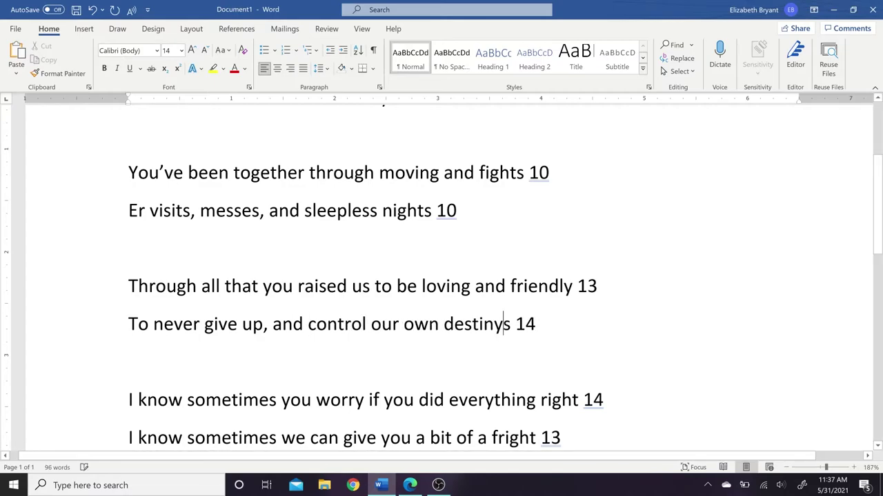
key("BackSpace")
left_click(528, 324)
key("BackSpace")
type("3")
Try dropping "if" from the line "I know sometimes you worry if you did everything right"
scroll(528, 324, "down", 3)
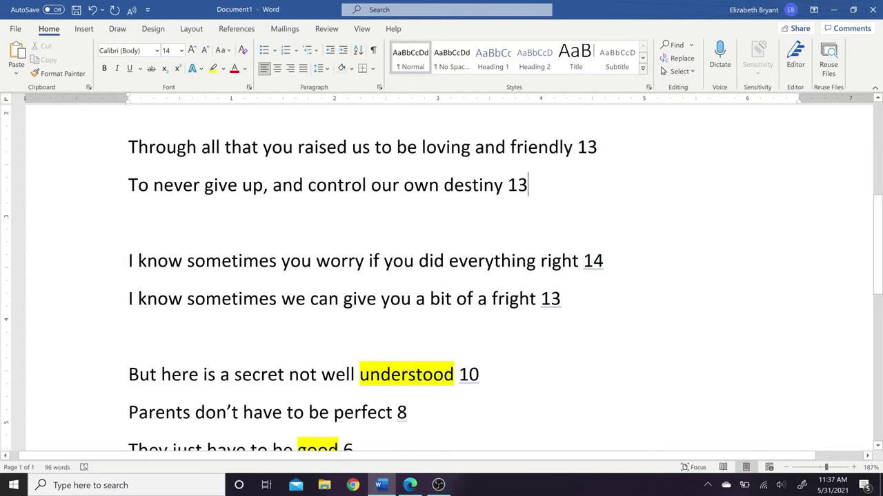
double_click(375, 261)
key("Delete")
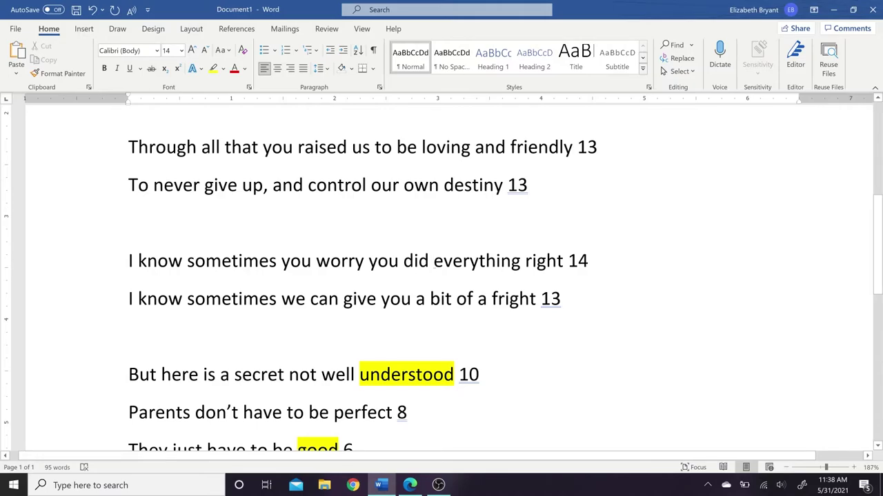
left_click(433, 261)
type("if")
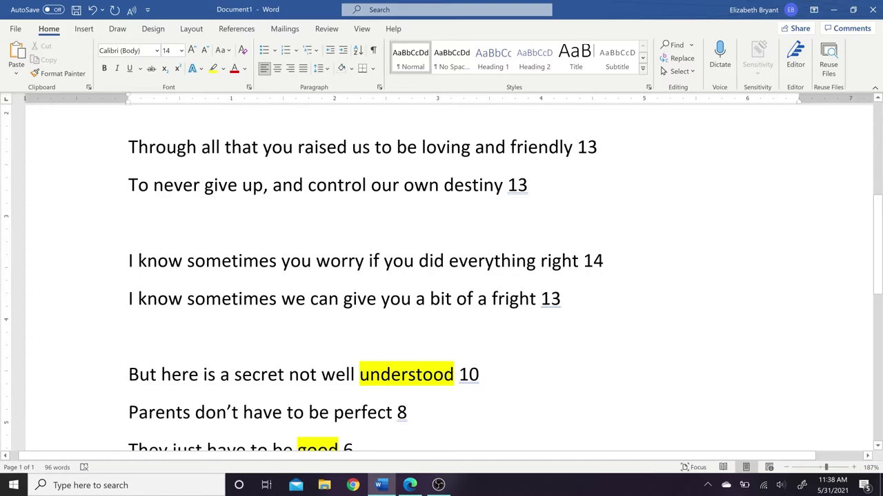
Try adding "little" before "bit of a fright", then undo the wording change
key("BackSpace")
type("a little")
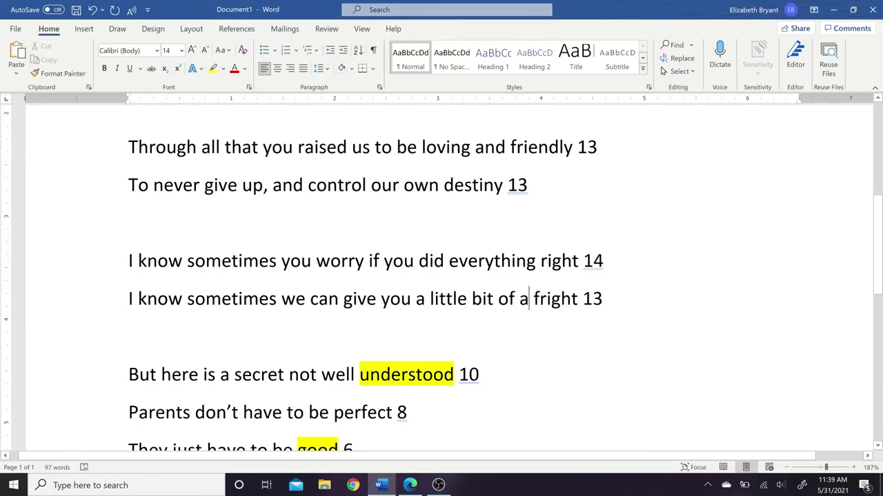
key("BackSpace")
key("ctrl+z")
key("ctrl+z")
key("ctrl+z")
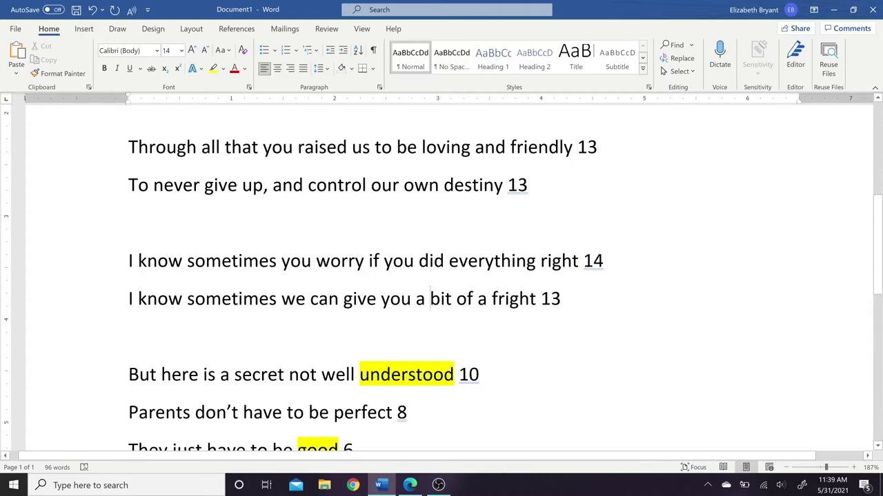
Move the "bit of a fright" line above the "everything right" line
left_click_drag(129, 300, 130, 263)
left_click(551, 262)
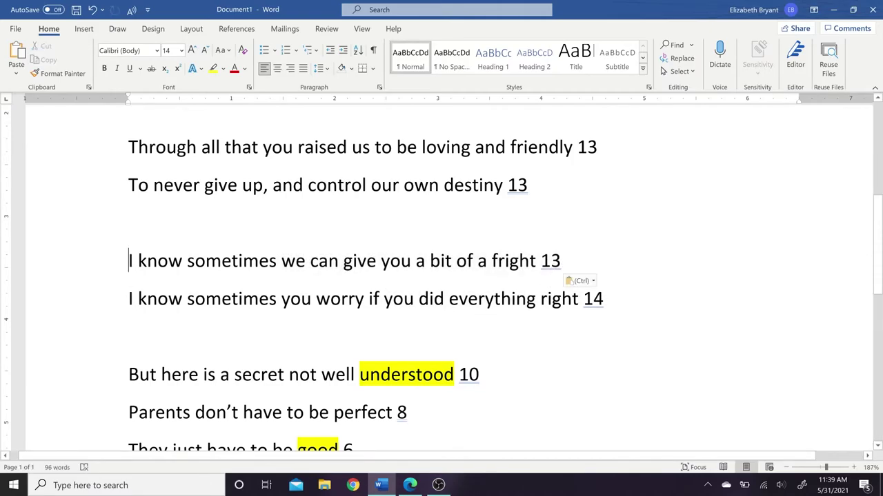
Start the "bit of a fright" line with "And" and change its syllable count to 14
type("and")
key("End")
key("BackSpace")
type("4")
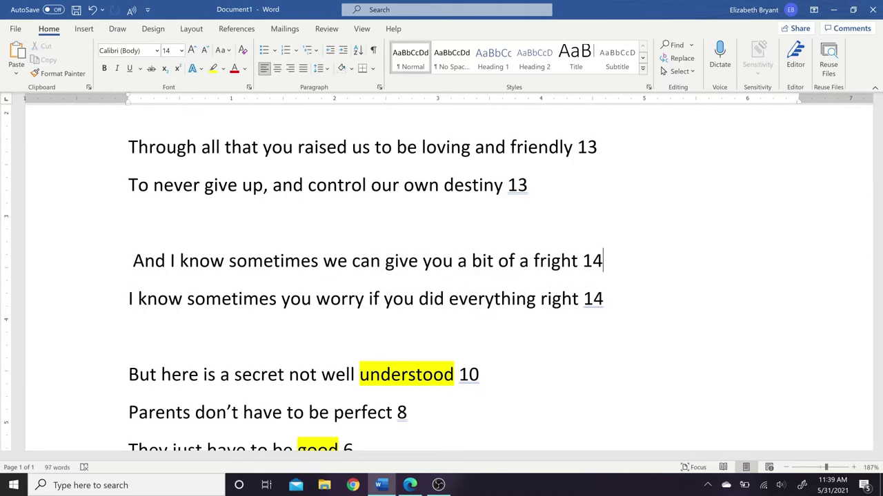
Reword "if you did everything right" to "you didn't do everything right"
left_click(383, 299)
key("BackSpace")
key("BackSpace")
key("BackSpace")
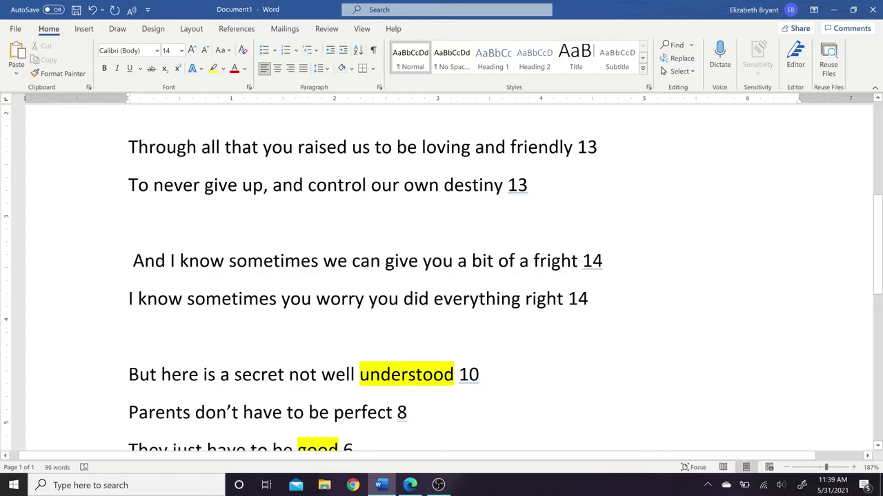
left_click(429, 300)
type("n't do")
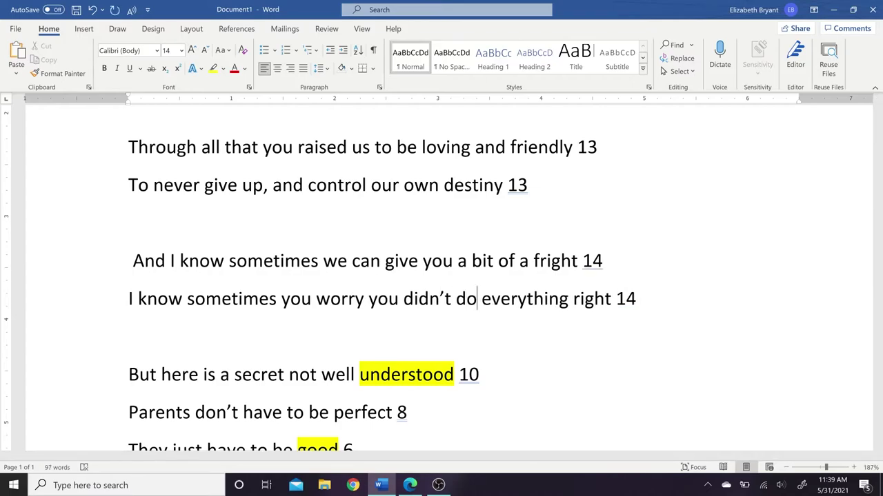
Remove "And" and the leading space from the "bit of a fright" line, and insert "little" before "bit"
left_click(168, 262)
key("BackSpace")
key("BackSpace")
key("BackSpace")
key("BackSpace")
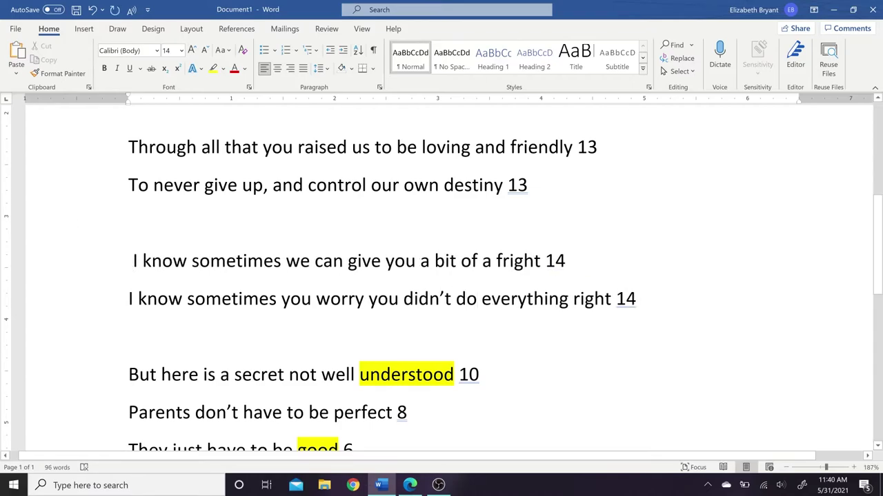
left_click(430, 262)
type("little")
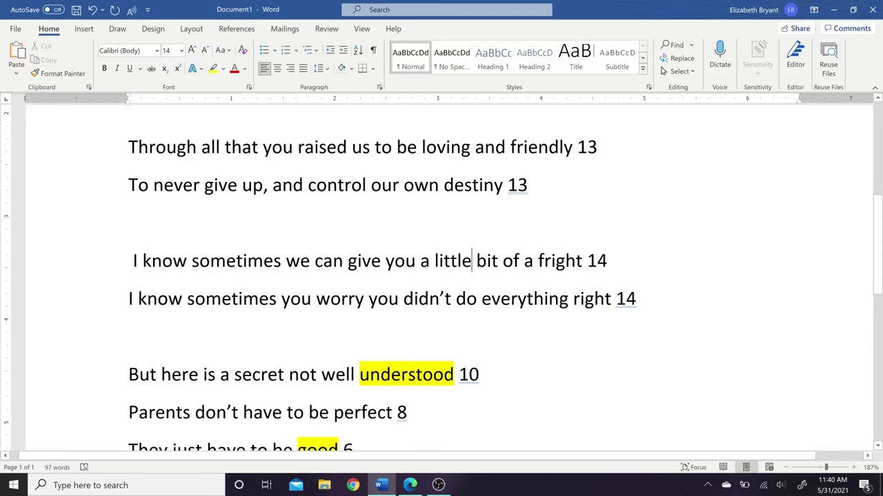
left_click(133, 262)
key("BackSpace")
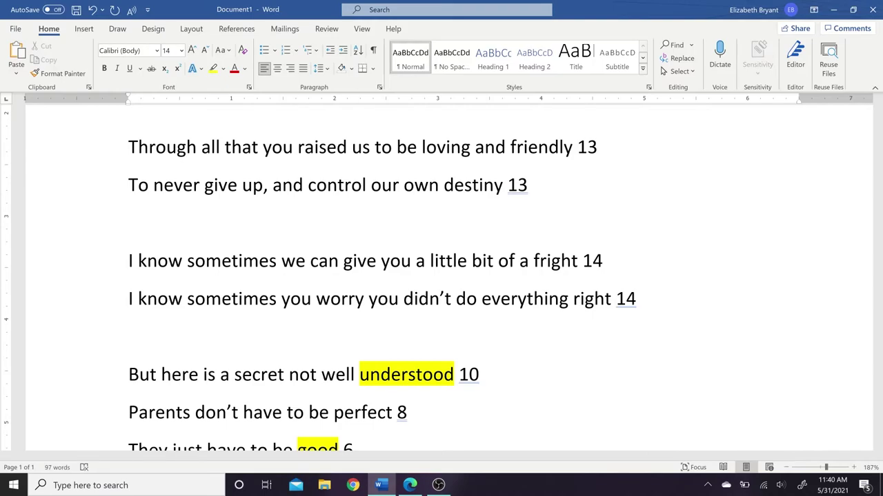
Change the syllable counts of the "fright" and "everything right" lines to 15
left_click(603, 262)
key("BackSpace")
type("5")
left_click(637, 299)
key("BackSpace")
type("5")
Remove the yellow highlighting from "understood" and "good" in the last stanza
scroll(636, 247, "down", 1)
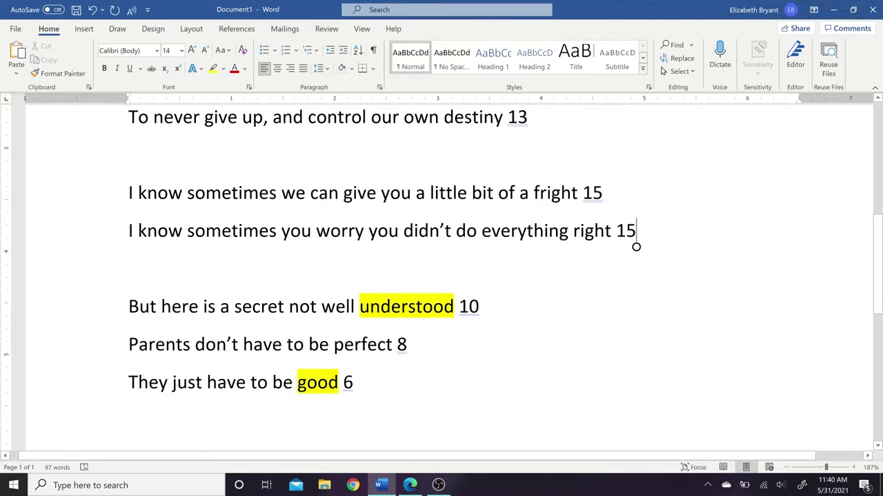
double_click(470, 307)
left_click(356, 307)
double_click(407, 307)
left_click(215, 70)
double_click(320, 384)
left_click(216, 70)
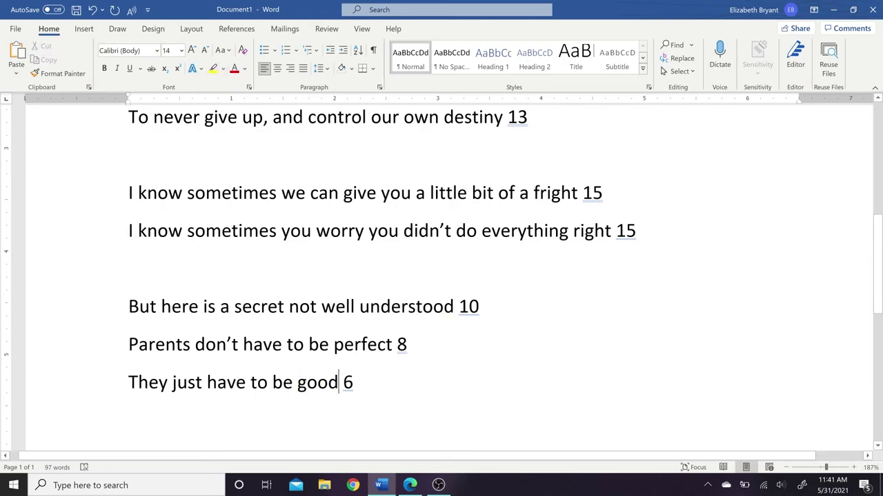
Delete the syllable counts from all three lines of the last stanza
scroll(441, 277, "down", 7)
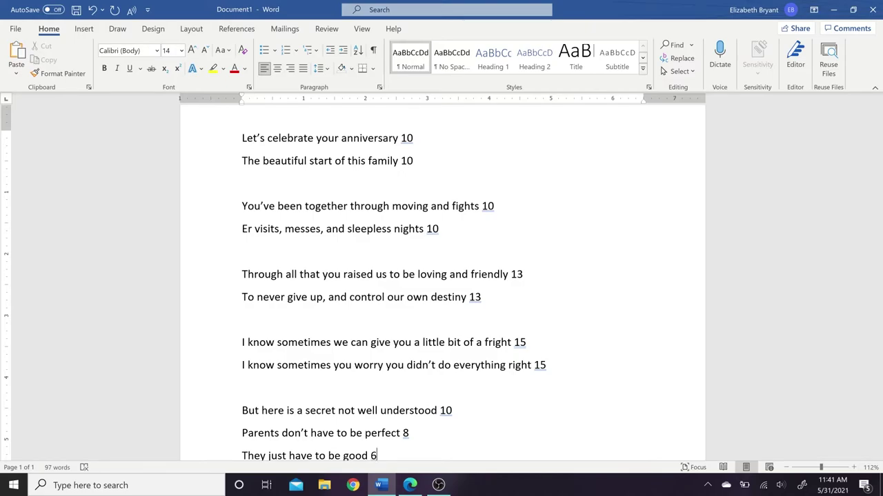
scroll(377, 411, "down", 2)
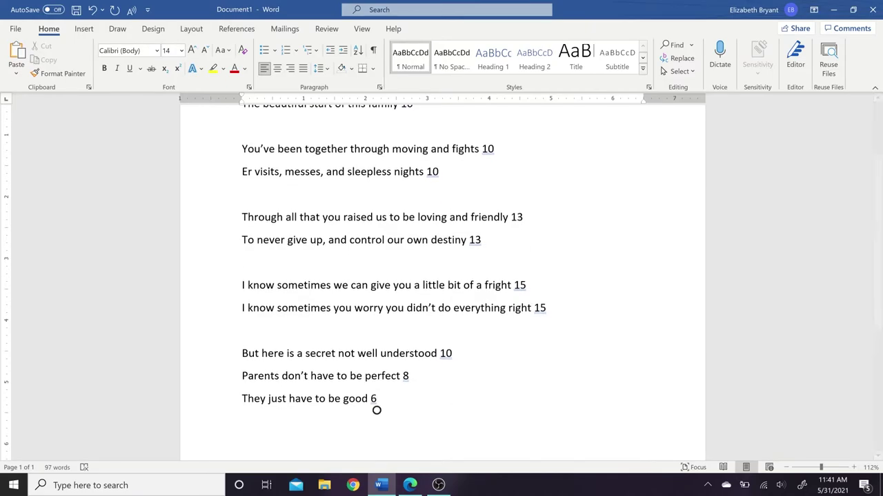
key("BackSpace")
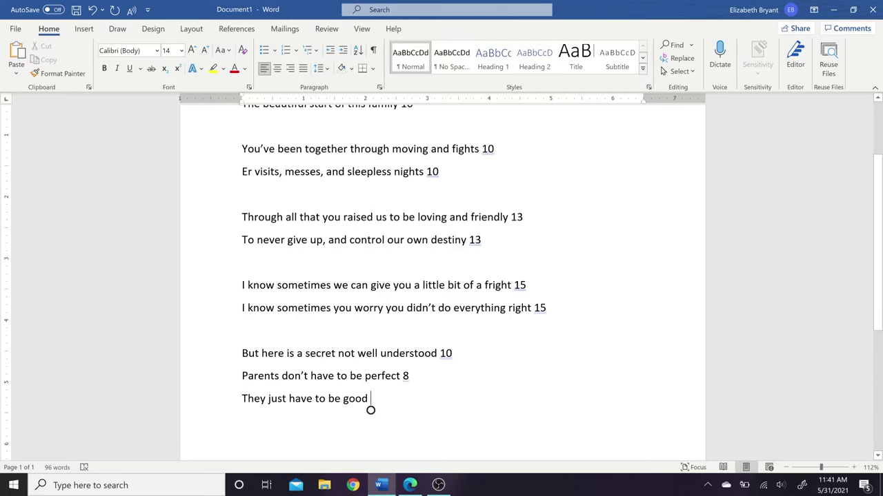
key("Up")
key("End")
key("BackSpace")
key("Up")
key("End")
key("BackSpace")
key("BackSpace")
Delete the syllable counts from both lines of the stanza that starts "I know sometimes we can give you"
left_click(547, 308)
key("BackSpace")
key("BackSpace")
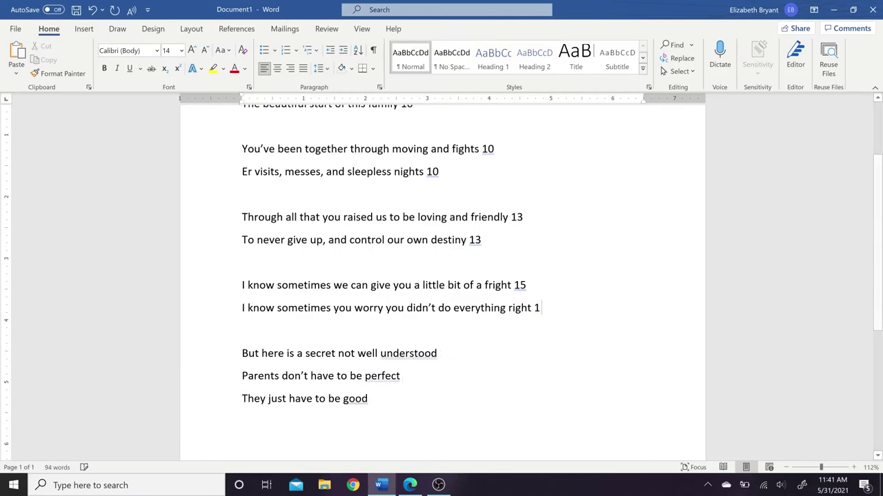
left_click(527, 285)
key("BackSpace")
key("BackSpace")
Delete the syllable counts from the "friendly" and "destiny" lines of the third stanza
left_click(482, 240)
key("BackSpace")
key("BackSpace")
left_click(524, 217)
key("BackSpace")
key("BackSpace")
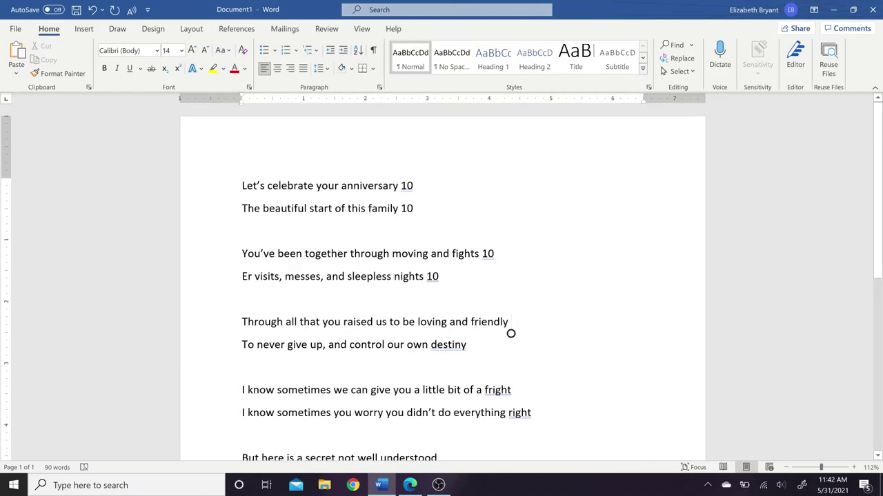
Delete the syllable counts from the "fights" and "nights" lines of the second stanza
key("Up")
key("Up")
key("Up")
key("End")
key("BackSpace")
key("BackSpace")
key("Down")
key("End")
key("BackSpace")
key("BackSpace")
Delete the syllable counts from the "anniversary" and "family" lines of the first stanza
key("Up")
key("Up")
key("Up")
key("End")
key("BackSpace")
key("BackSpace")
key("Up")
key("End")
key("BackSpace")
key("BackSpace")
key("BackSpace")
Centre all lines of the poem on the page
left_click_drag(241, 186, 449, 293)
left_click(276, 69)
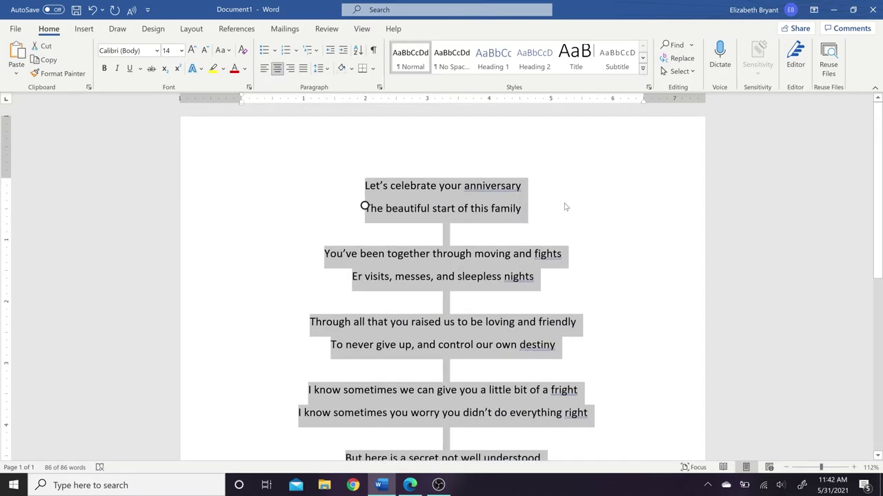
left_click(566, 206)
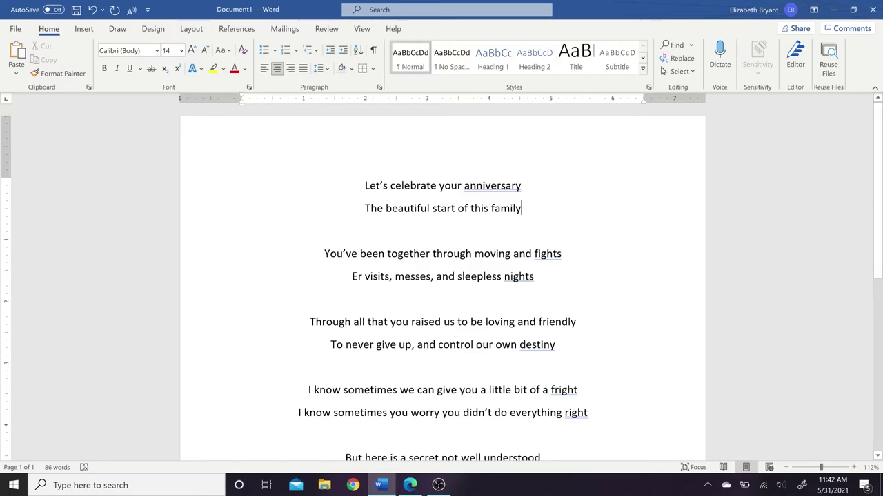
Add the title "To My Good Parents" above the first stanza, separated from it by a blank line
scroll(521, 220, "down", 3)
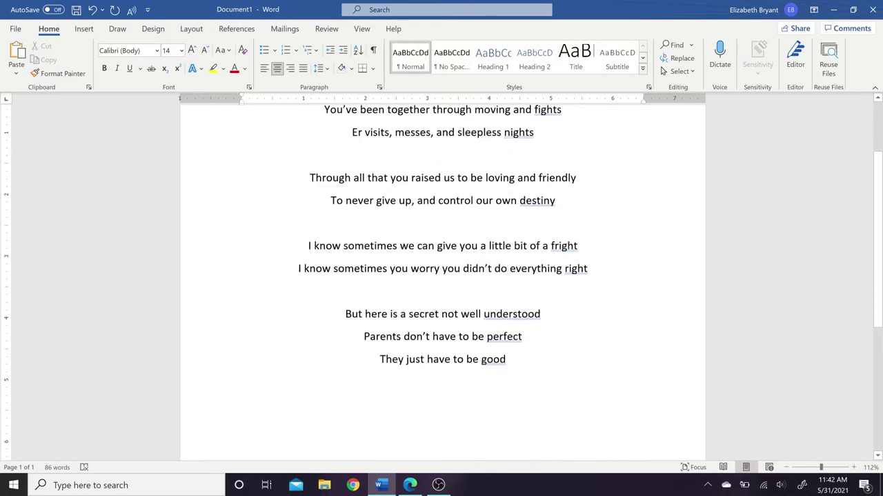
scroll(521, 220, "up", 3)
scroll(362, 188, "up", 2)
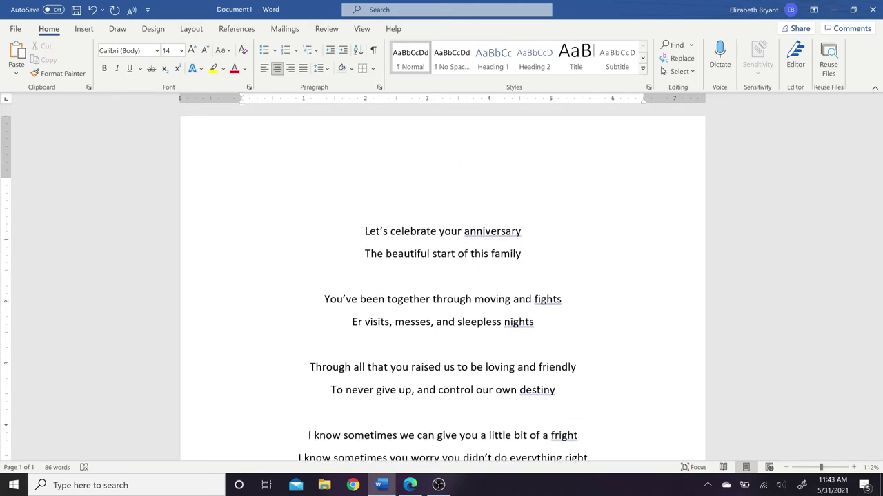
type("To My Good Parents")
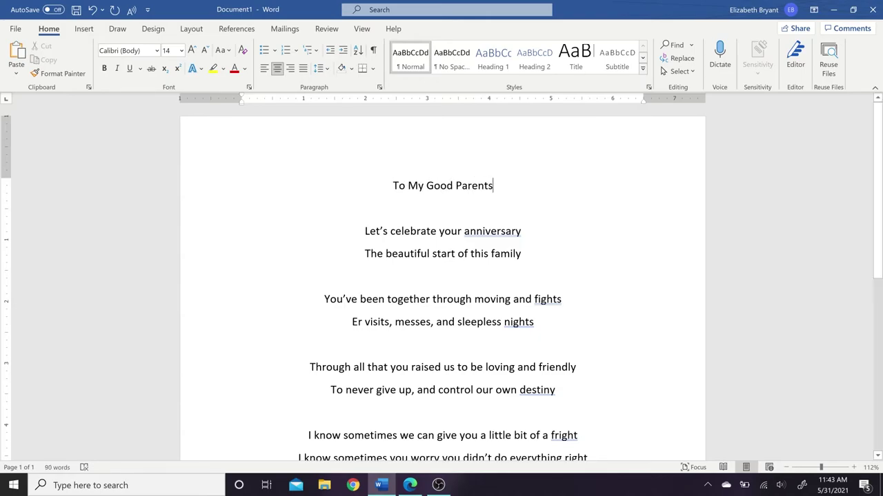
Change the font of the whole poem, including the title, to Freestyle Script
mouse_move(879, 189)
left_mouse_down()
mouse_move(880, 265)
mouse_move(873, 187)
left_mouse_up()
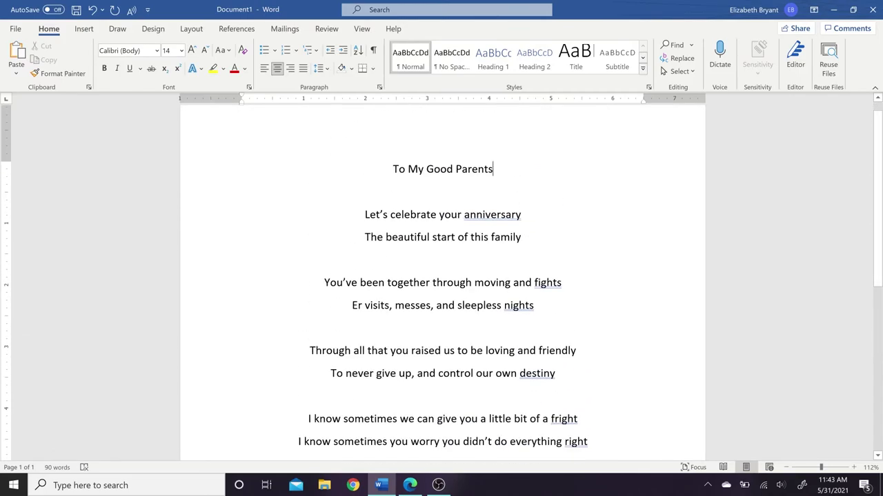
key("ctrl+a")
left_click(157, 54)
mouse_move(266, 74)
left_mouse_down()
mouse_move(273, 103)
mouse_move(266, 124)
left_mouse_up()
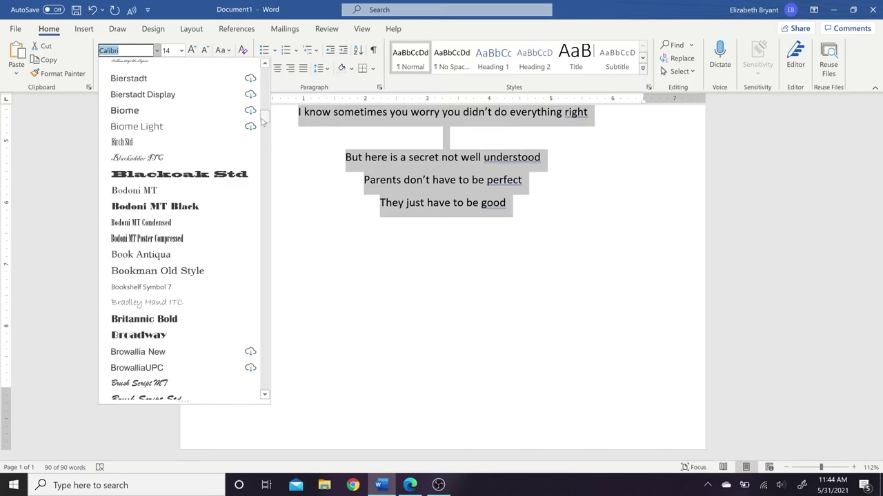
scroll(164, 386, "down", 2)
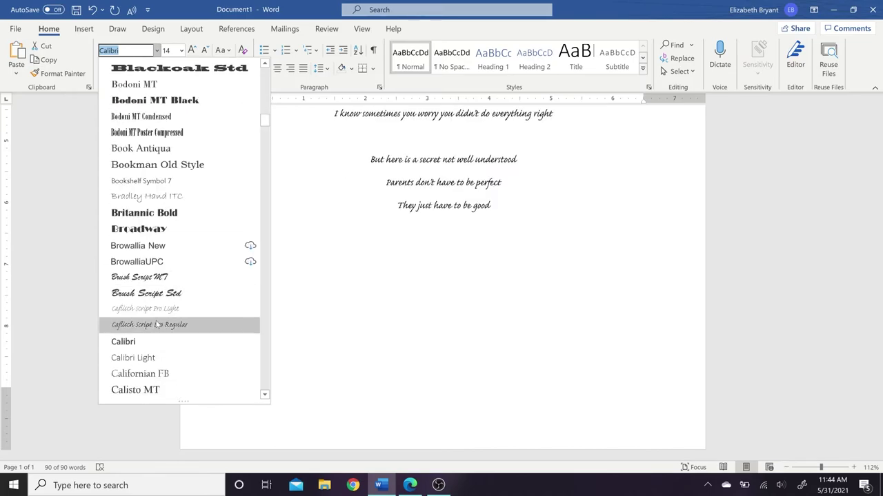
left_click_drag(265, 122, 267, 169)
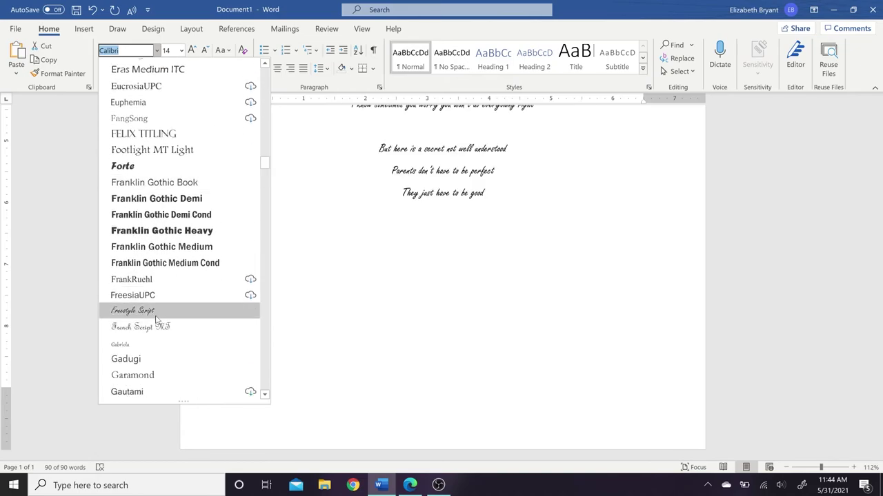
left_click(153, 316)
scroll(320, 149, "up", 10)
Increase the whole poem's font size to 16 and set its line spacing to 1.0
left_click(192, 50)
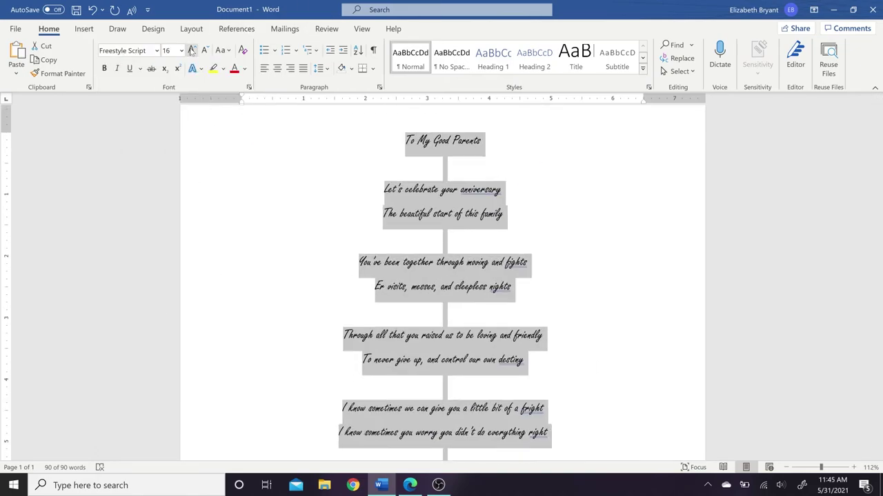
left_click(320, 68)
left_click(338, 86)
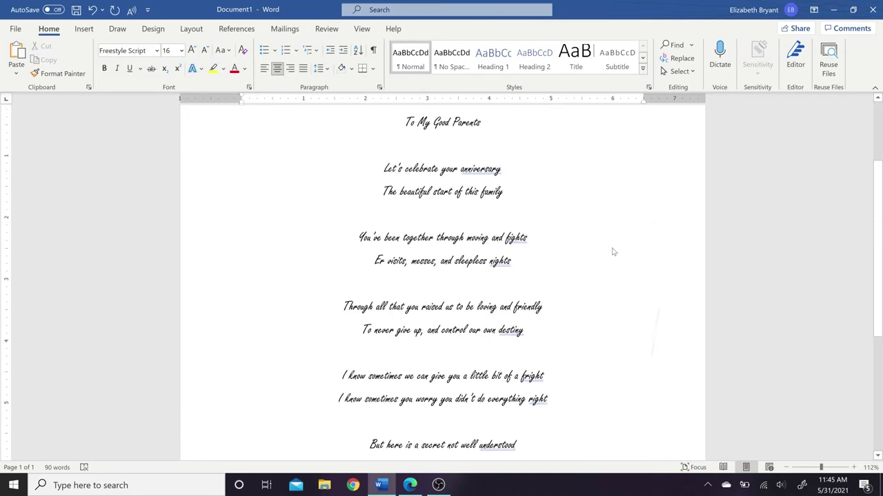
Increase the font size of the whole poem to 20
key("ctrl+a")
left_click_drag(528, 427, 560, 301)
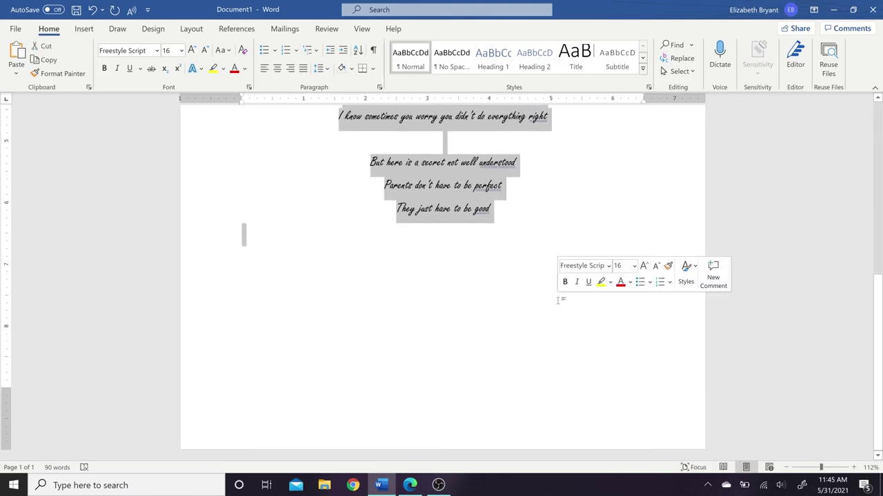
left_click(192, 50)
left_click(192, 49)
left_click(242, 302)
key("ctrl+Home")
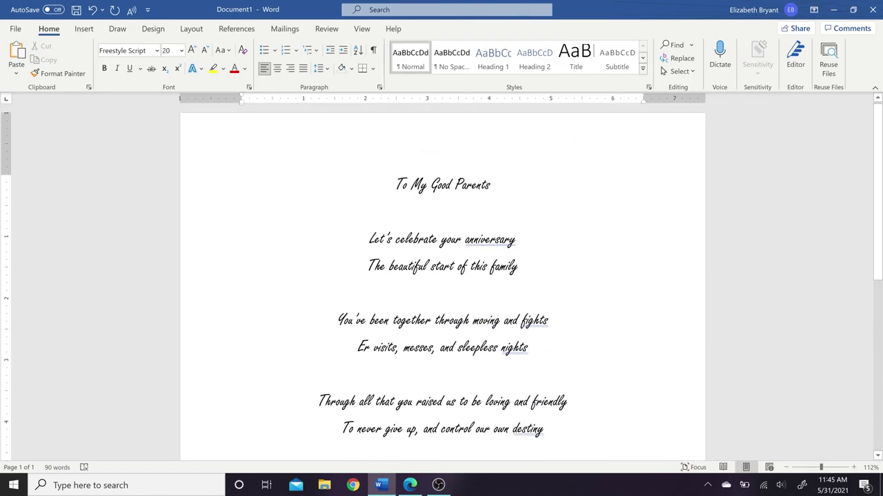
Change the font of the whole poem to Gabriola and reduce its size to 16
left_click_drag(394, 185, 530, 441)
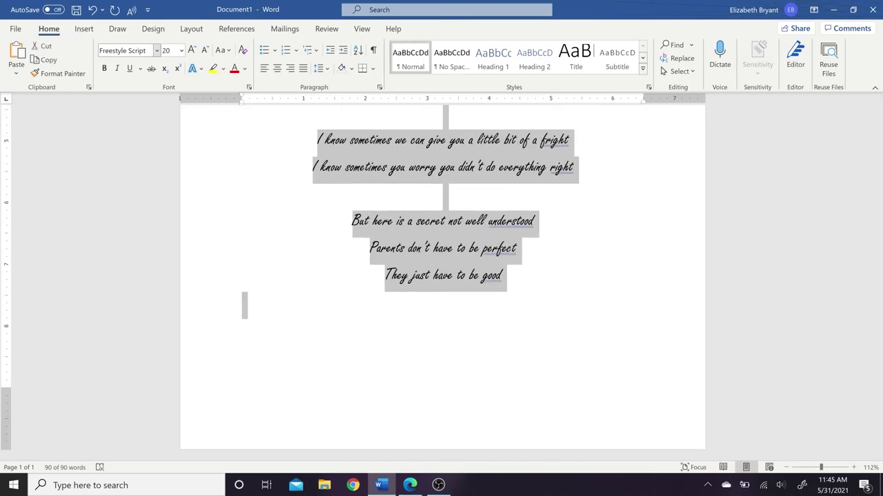
left_click(157, 51)
left_click_drag(266, 74, 280, 203)
scroll(279, 202, "up", 10)
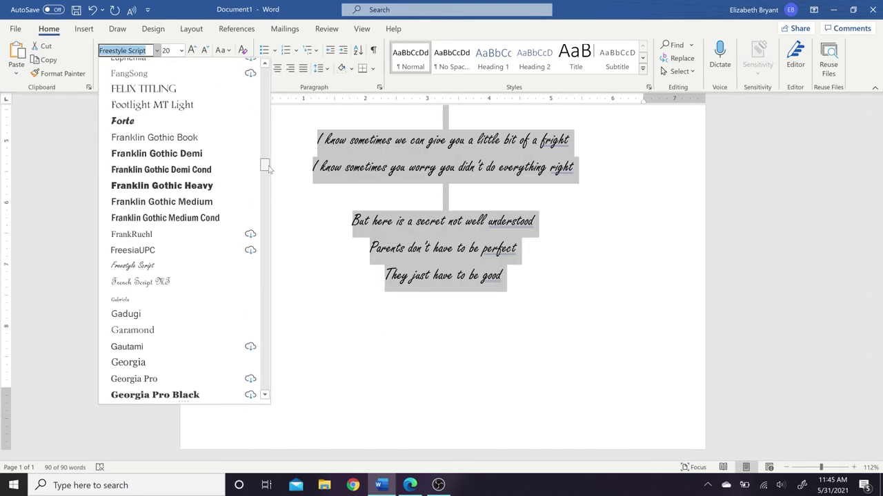
left_click(195, 262)
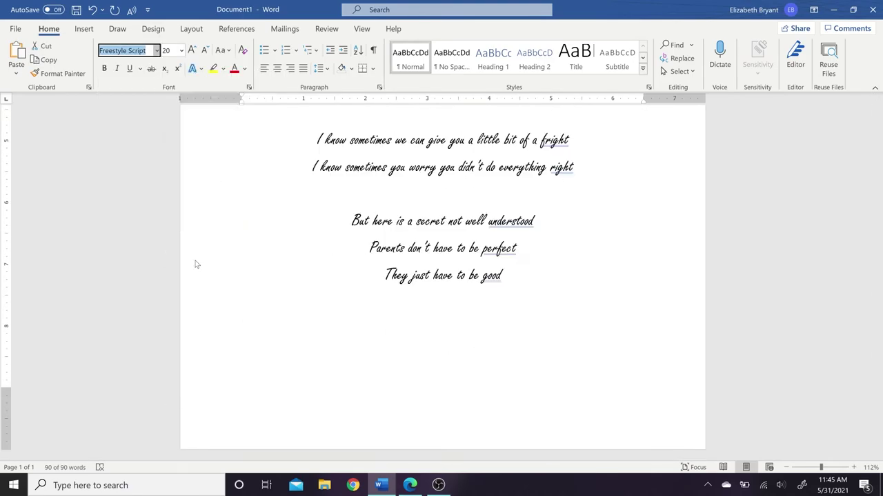
left_click(205, 53)
left_click(204, 53)
left_click(530, 225)
scroll(533, 225, "down", 5)
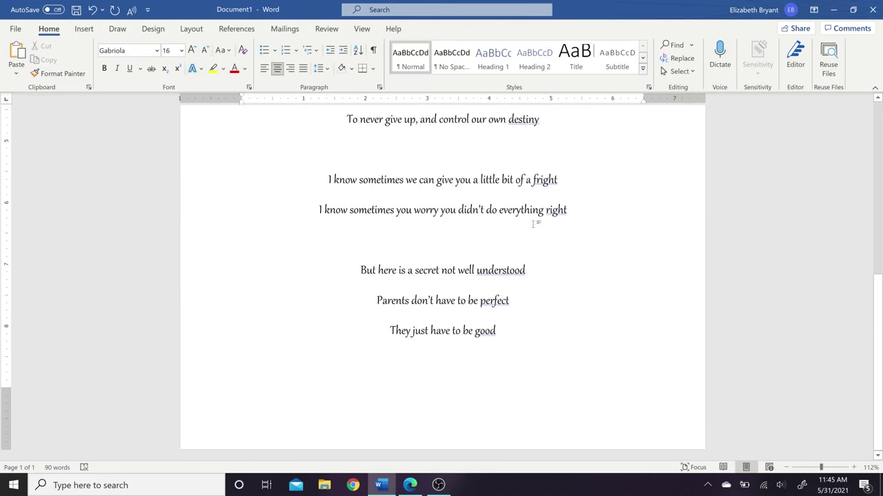
key("ctrl+Home")
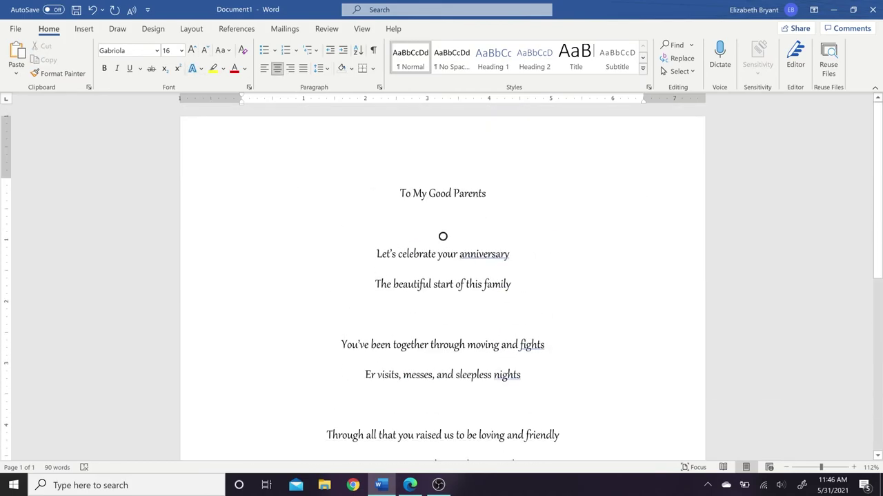
Remove the space after paragraphs throughout the poem
key("ctrl+shift+End")
left_click(320, 68)
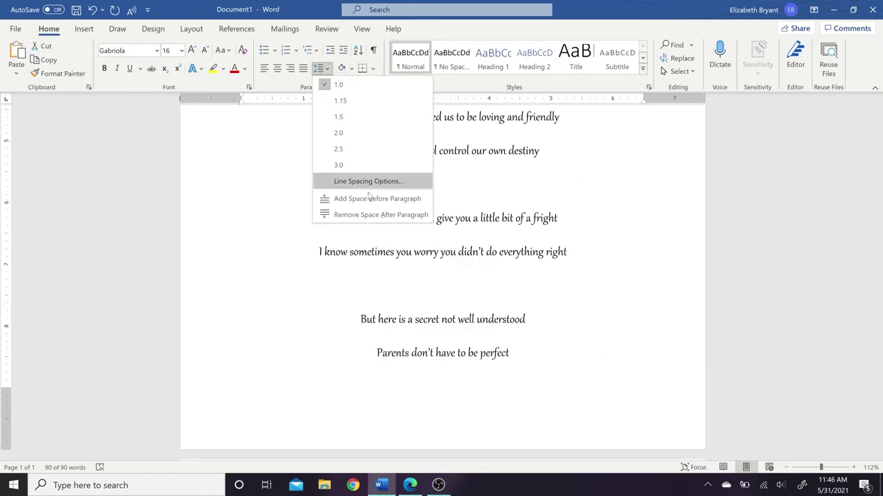
left_click(371, 215)
scroll(626, 167, "up", 5)
left_click(510, 272)
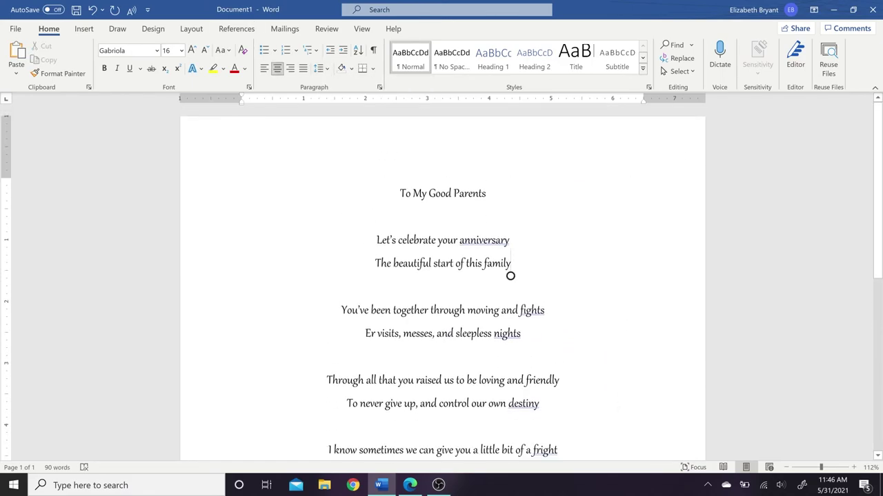
Enlarge the poem's title to font size 20
left_click_drag(399, 193, 448, 215)
left_click(191, 51)
left_click(192, 50)
left_click(511, 252)
Replace "My" with "Our" in the title so it reads "To Our Good Parents"
left_click(422, 197)
key("BackSpace")
key("BackSpace")
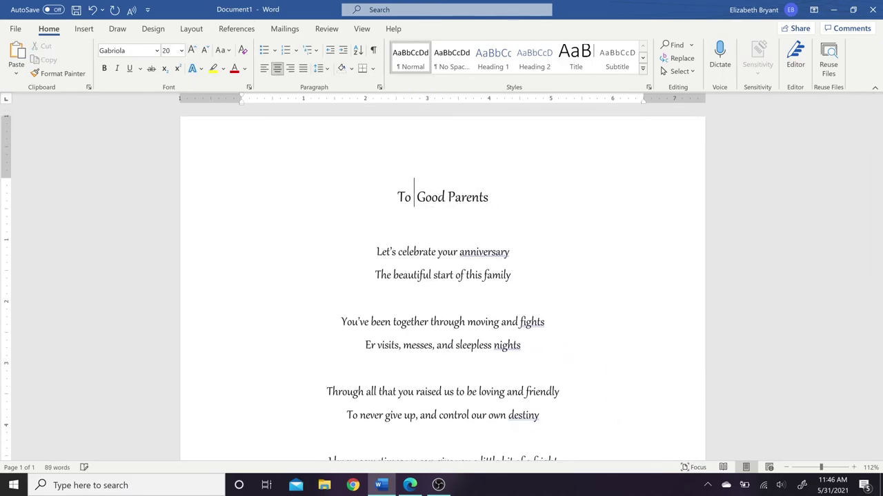
type("Our")
left_click(470, 251)
Increase the font size of the title and all stanzas by one increment, bringing the title to 22
scroll(470, 251, "down", 5)
left_click_drag(498, 233, 441, 206)
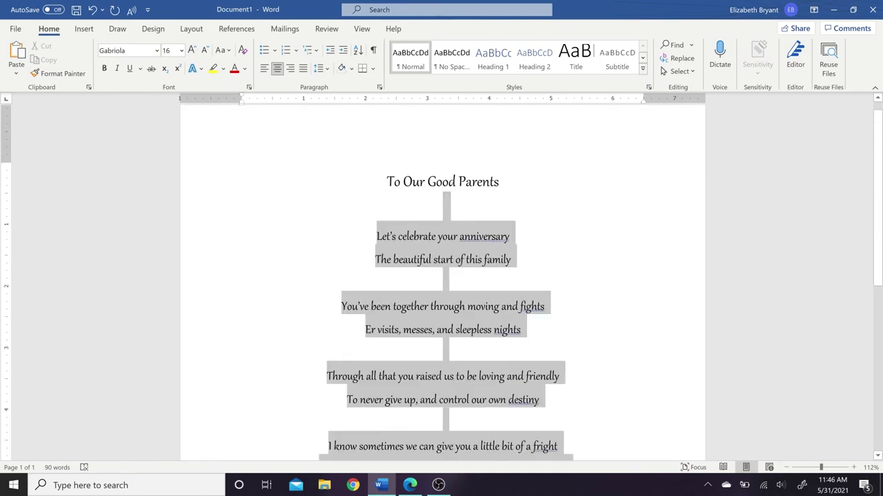
key("ctrl+a")
key("ctrl+shift+period")
key("ctrl+End")
key("ctrl+Home")
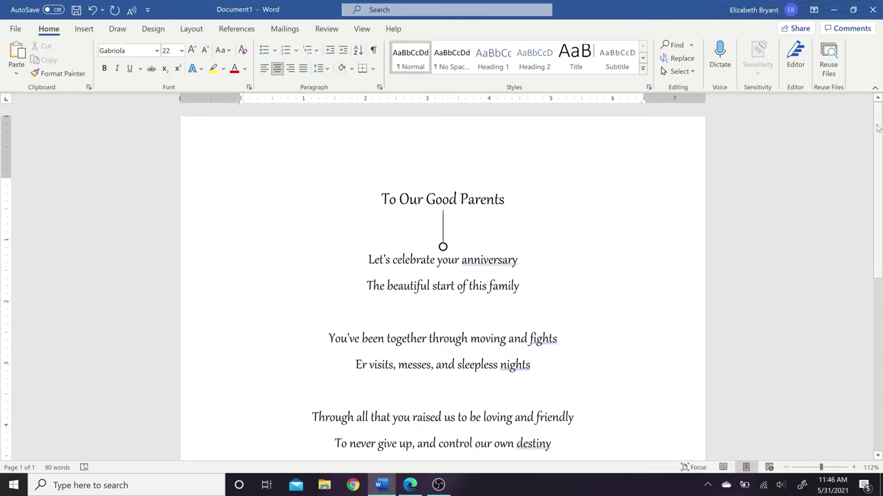
Save the document as a Word file named "To Our Good Parents" in the Desktop folder of this PC
left_click_drag(877, 128, 880, 107)
key("ctrl+s")
left_click(508, 257)
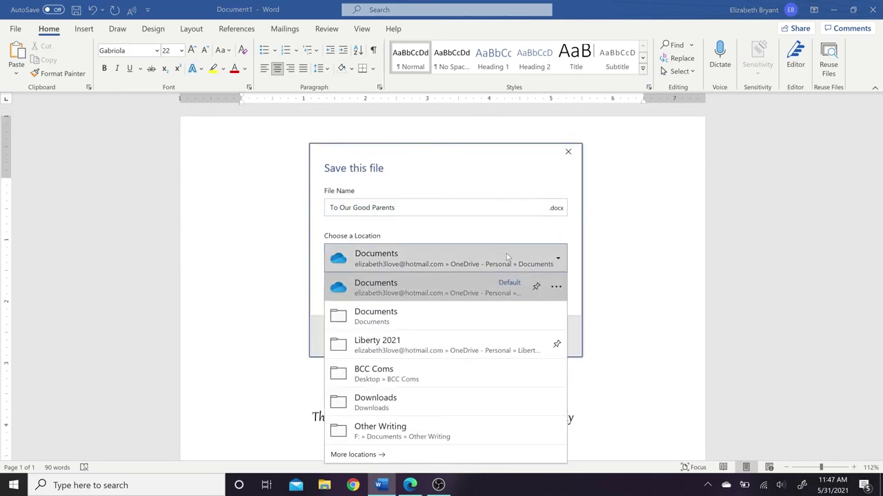
left_click(506, 254)
left_click(506, 255)
left_click(399, 459)
left_click(533, 263)
left_click(401, 455)
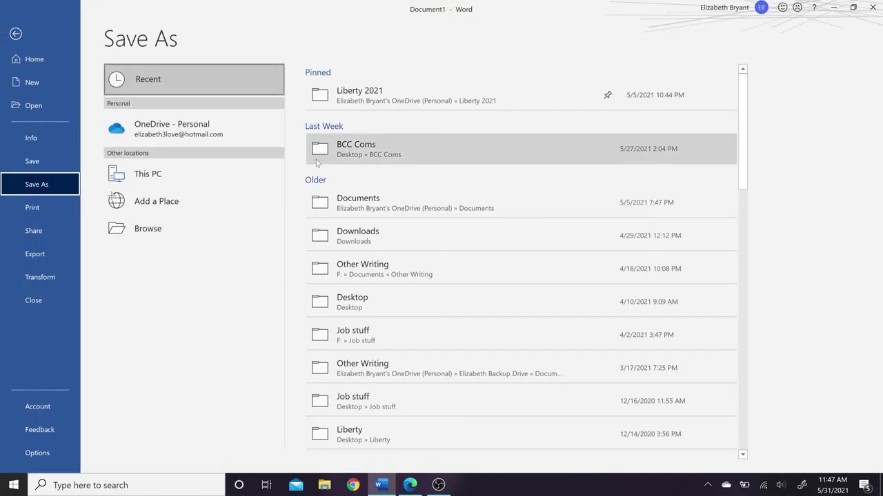
left_click(362, 301)
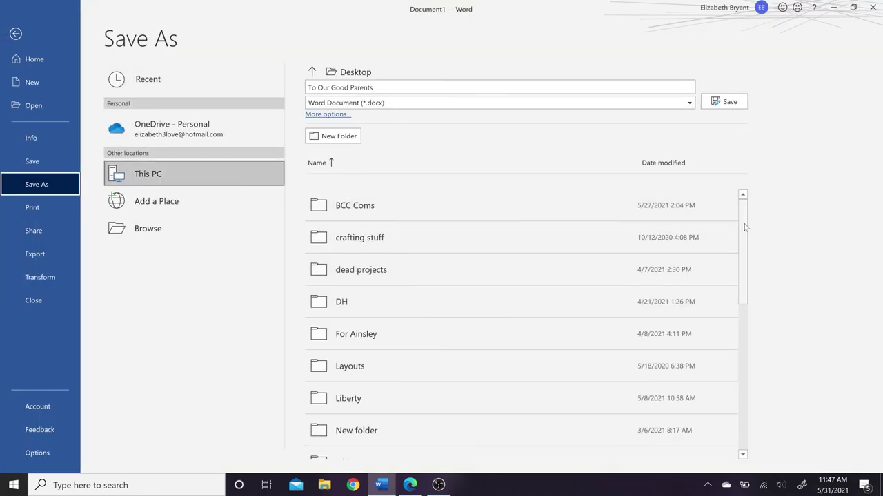
left_click(743, 102)
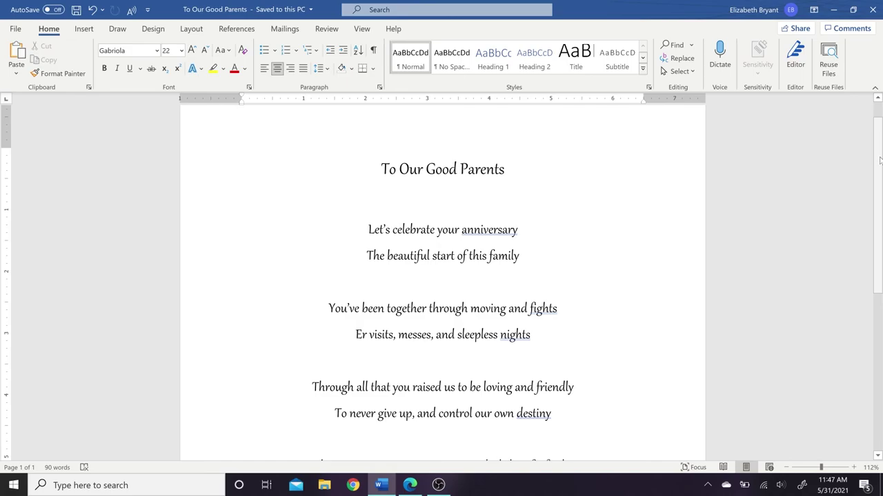
mouse_move(879, 161)
left_mouse_down()
mouse_move(863, 347)
mouse_move(878, 147)
left_mouse_up()
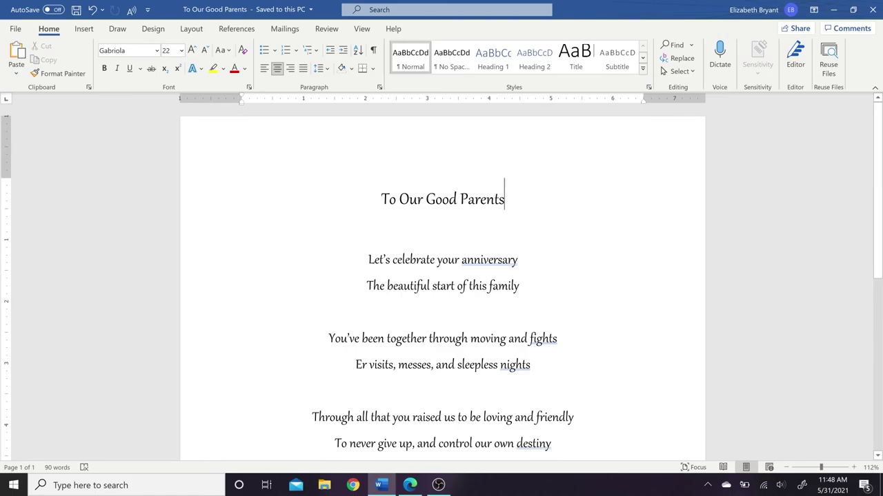